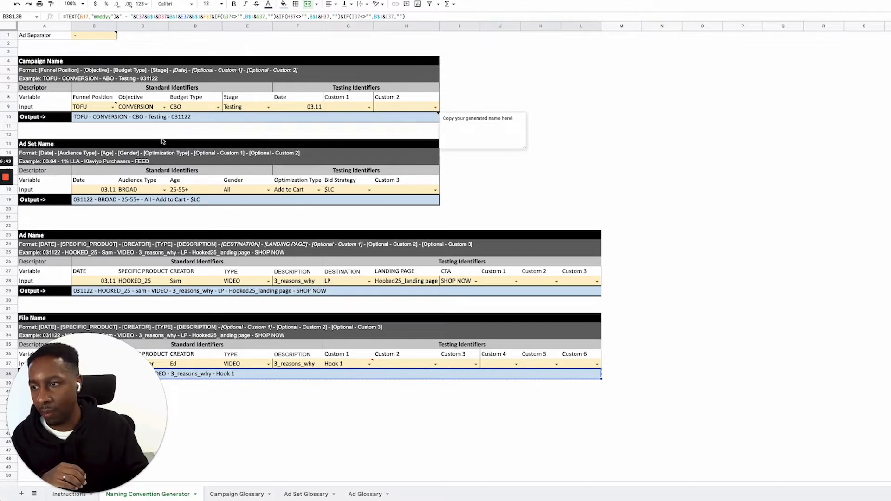
Set the Budget Type in the Campaign Name section to ABO and copy the generated campaign name
scroll(512, 143, "down", 1)
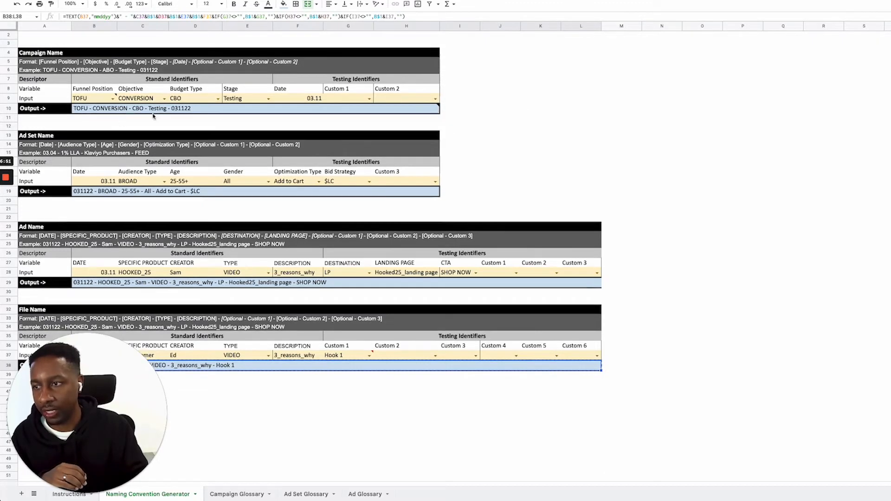
left_click(202, 113)
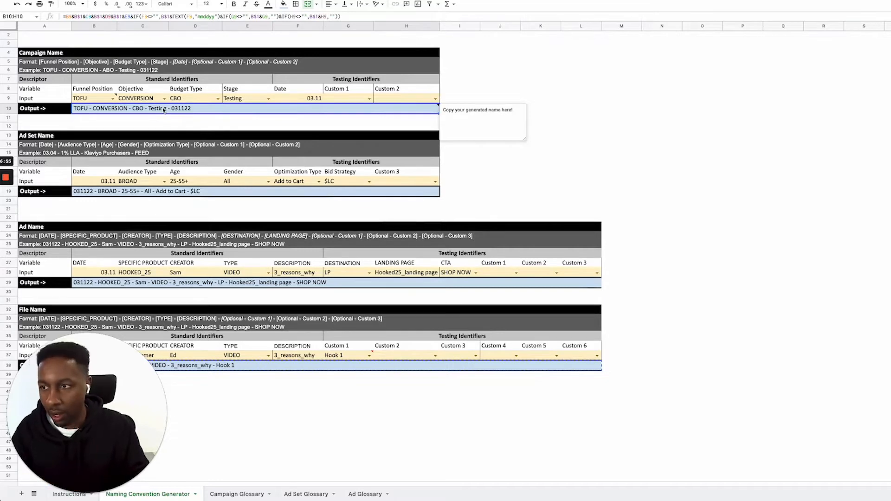
left_click(177, 100)
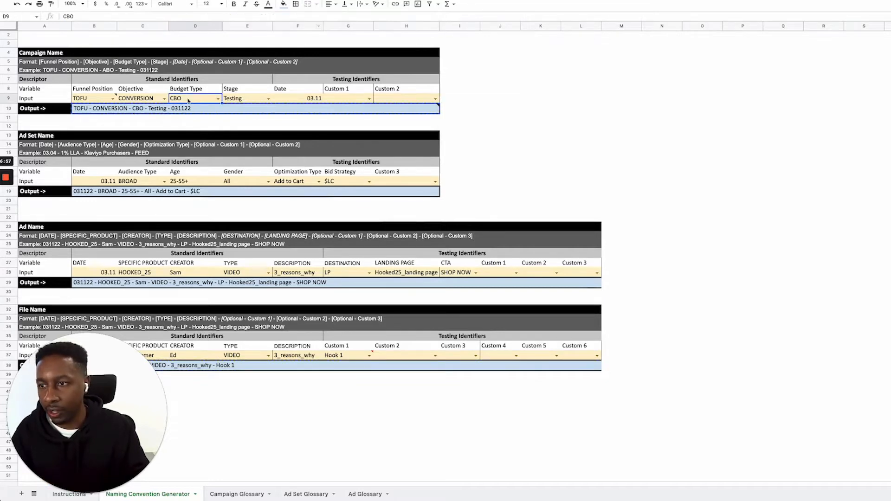
left_click(218, 98)
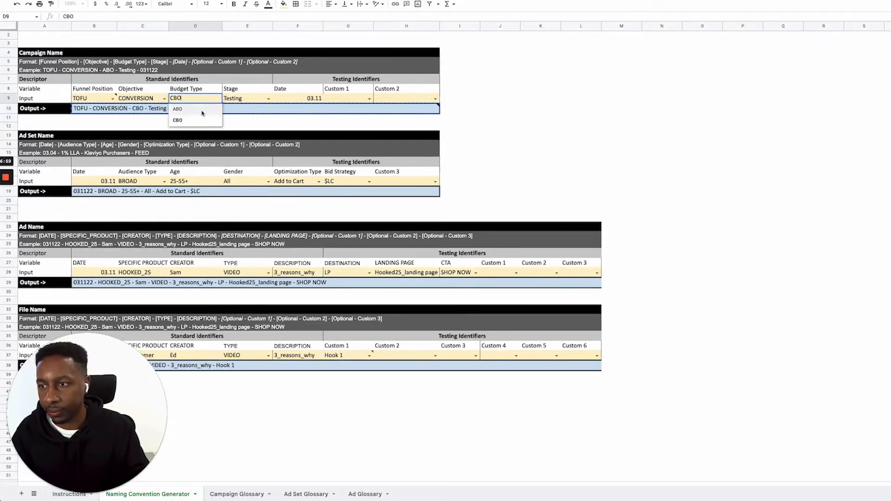
left_click(200, 111)
left_click(195, 110)
double_click(194, 109)
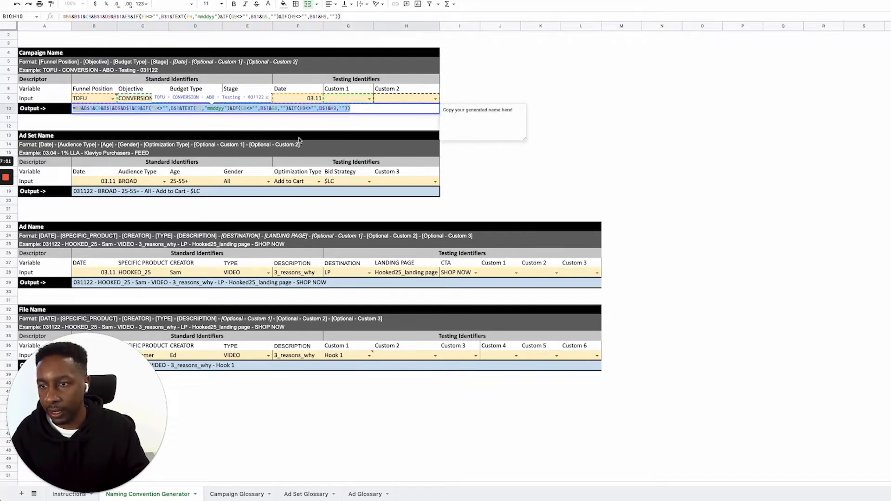
key("Escape")
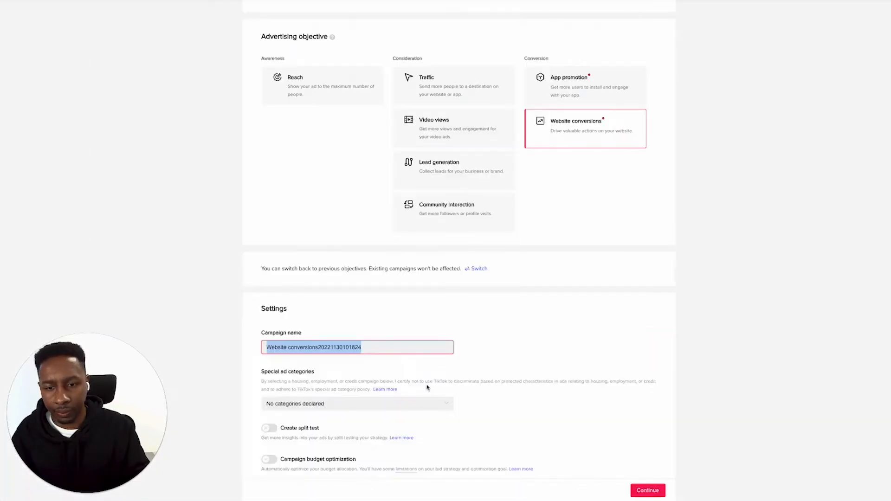
In TikTok Ads Manager, name the campaign "TOFU - CONVERSION - ABO - Testing - 031122" without trailing spaces and continue to the ad group
key("ctrl+v")
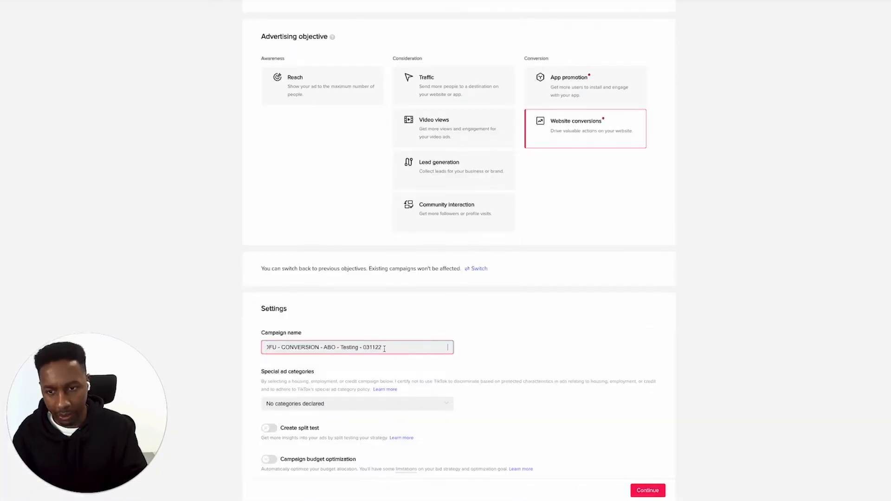
left_click_drag(383, 348, 503, 353)
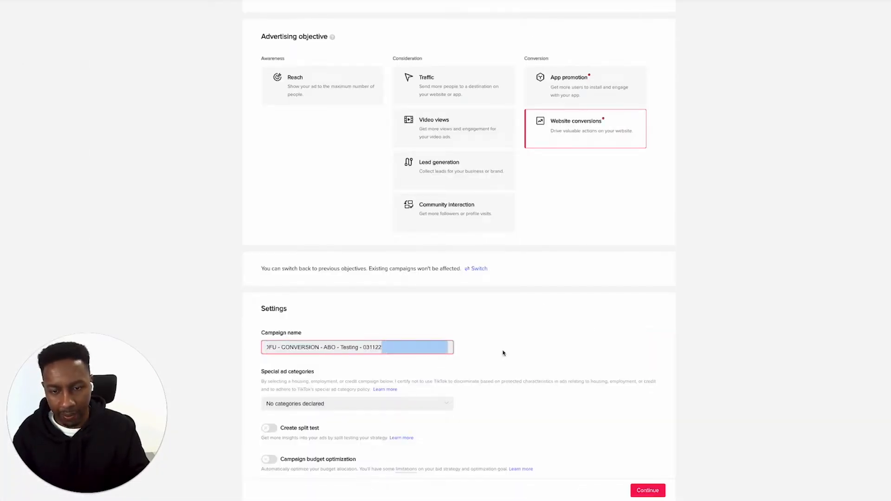
key("BackSpace")
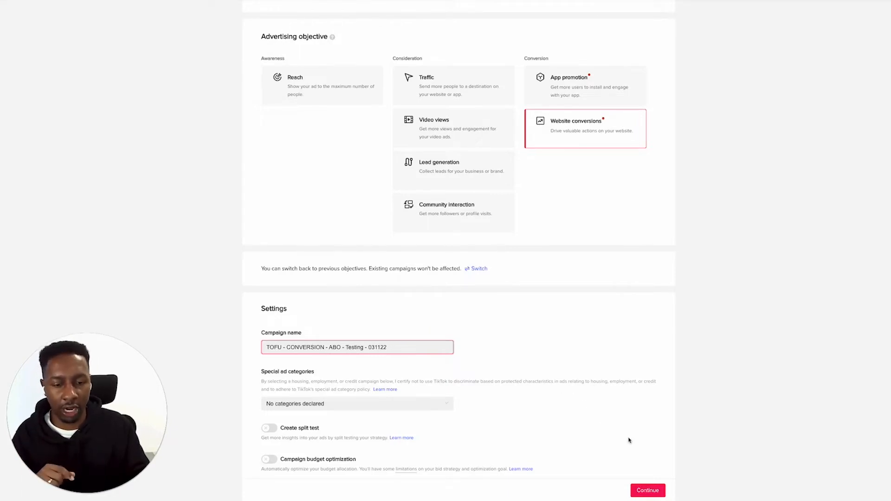
scroll(629, 440, "down", 1)
left_click(643, 488)
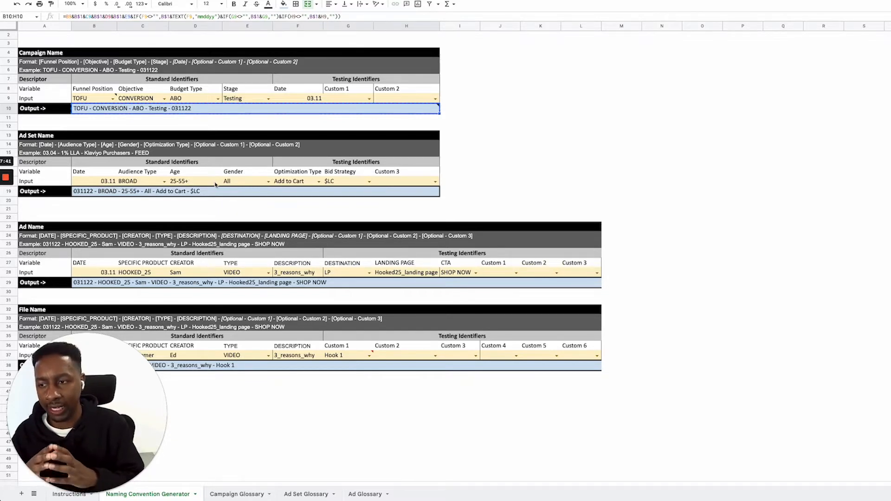
In the naming spreadsheet, set the Ad Set's Optimization Type to Complete Payment and copy the generated ad set name
left_click(183, 181)
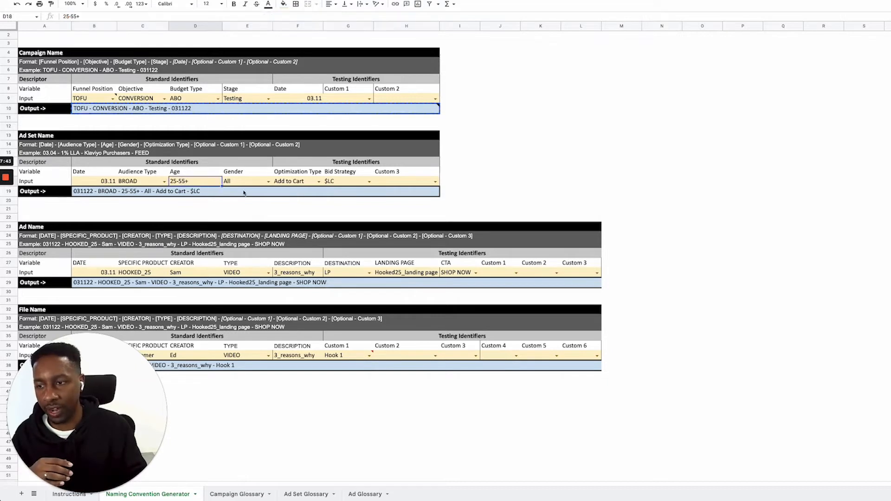
left_click(318, 181)
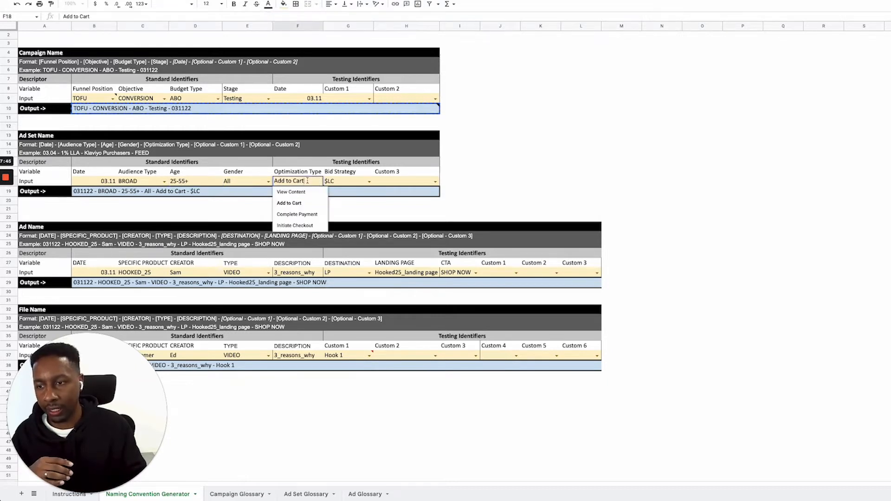
left_click(301, 214)
left_click(223, 194)
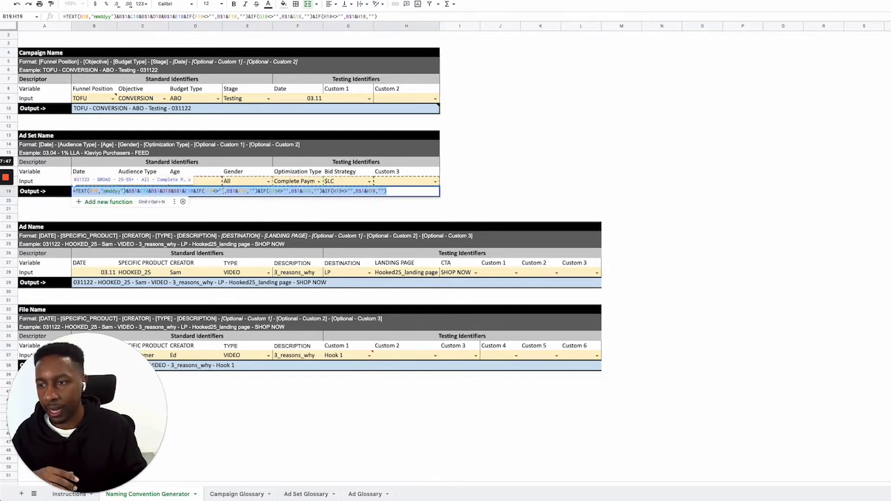
left_click(225, 202)
left_click(220, 193)
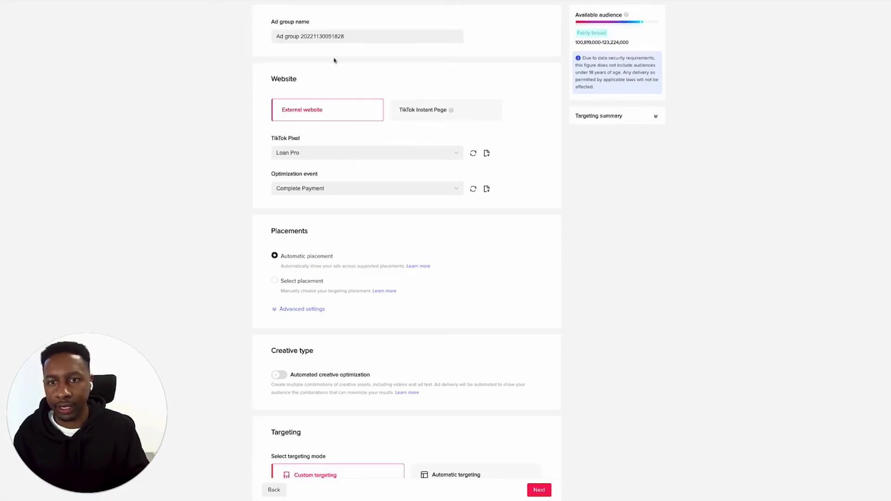
In TikTok Ads Manager, replace the ad group name with "031122 - BROAD - 25-55+ - All - Complete Payment - $LC"
left_click(361, 36)
key("ctrl+a")
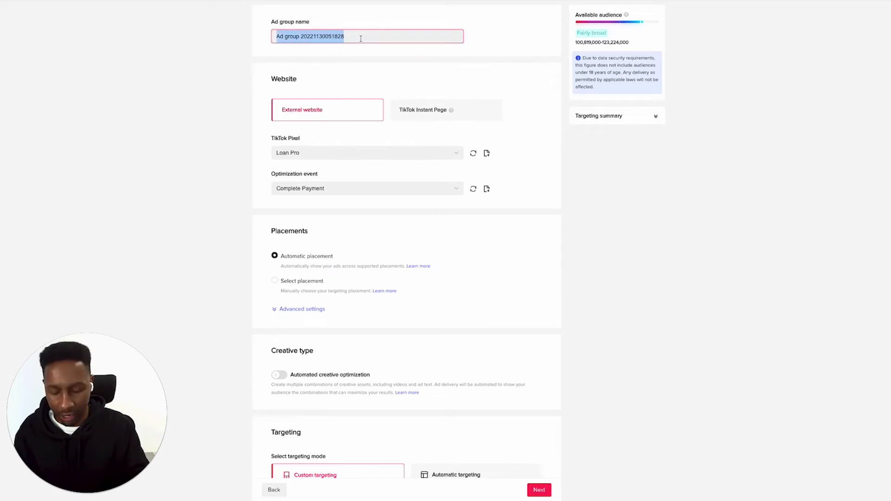
type("031122 - BROAD - 25-55+ - All - Complete Payment - $LC")
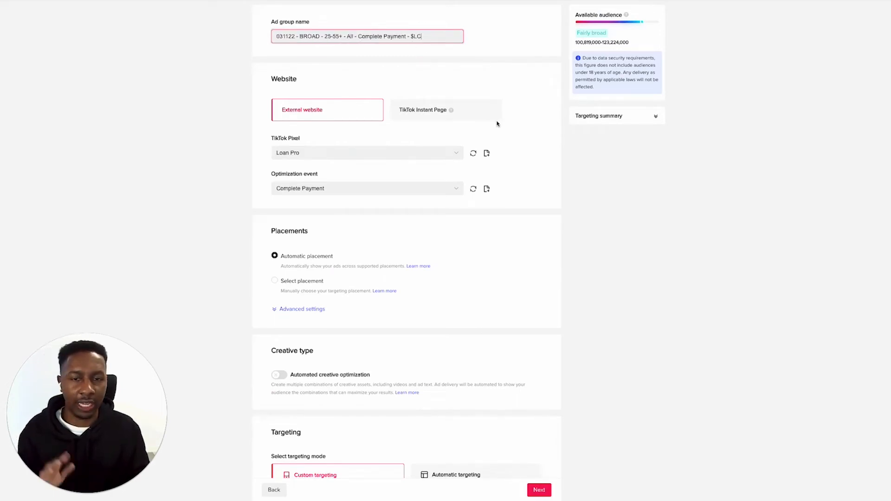
Review the TikTok pixel and optimization event choices in the ad group's Website section
scroll(497, 123, "down", 1)
left_click(450, 127)
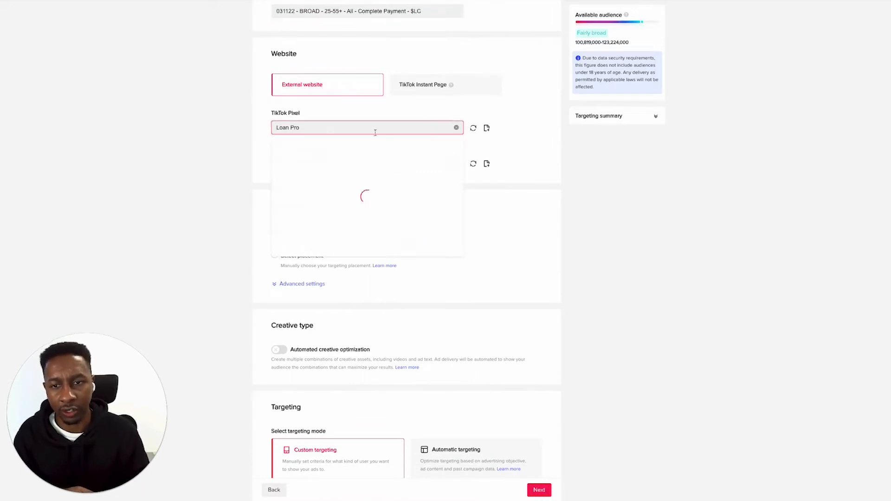
left_click(534, 141)
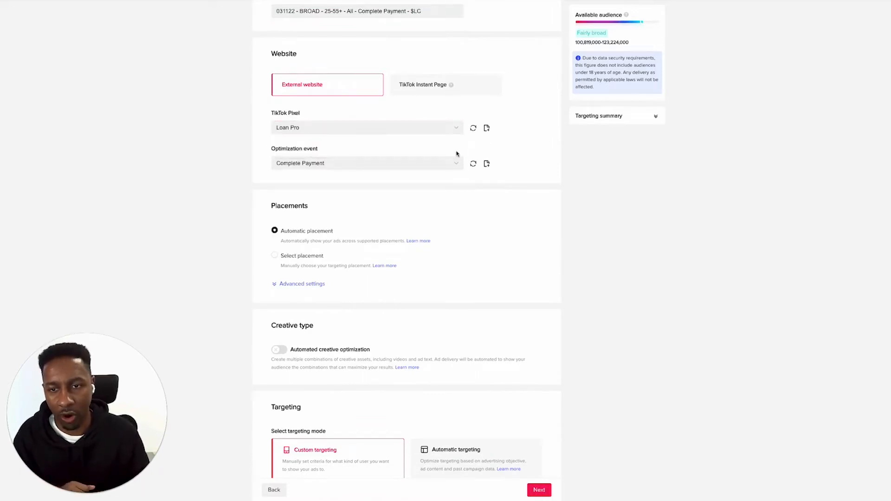
scroll(446, 147, "down", 1)
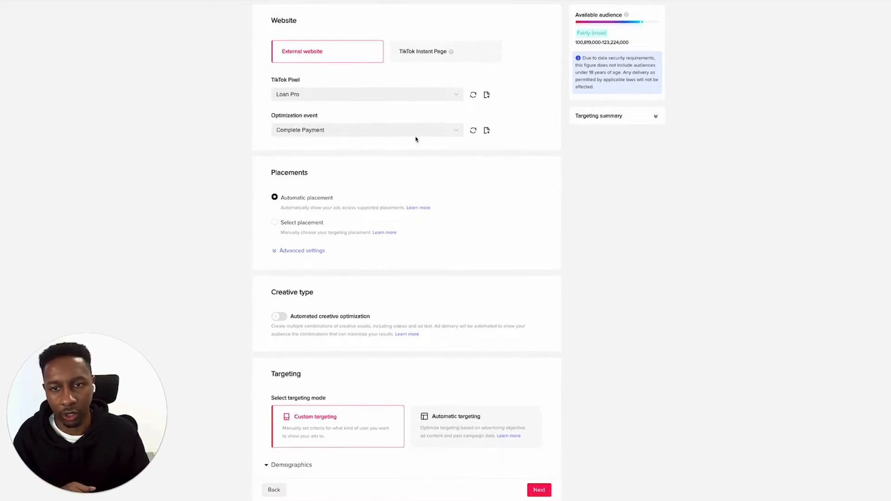
left_click(458, 131)
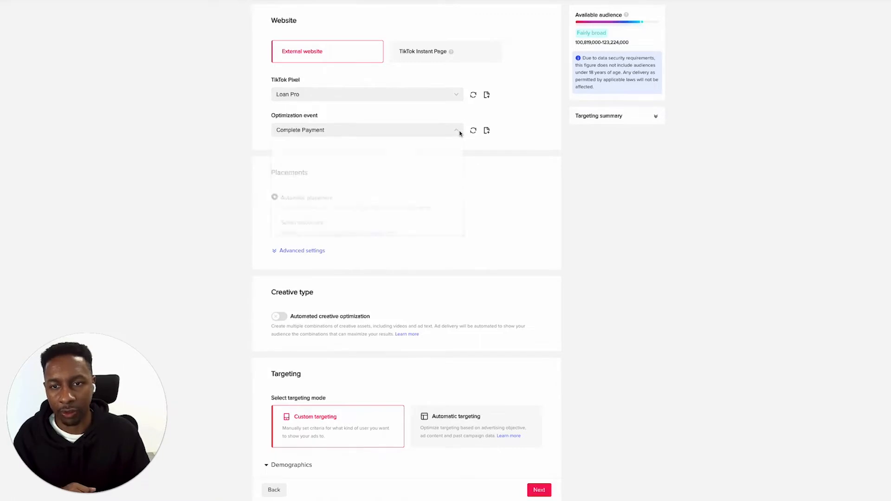
left_click(517, 141)
scroll(469, 200, "down", 3)
scroll(458, 194, "up", 4)
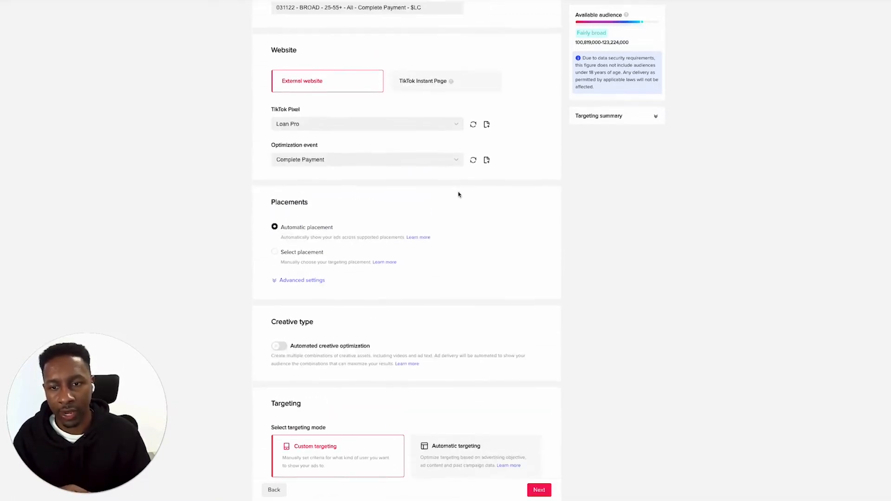
Choose placements manually and exclude News feed app series and Pangle, keeping only TikTok
left_click(275, 249)
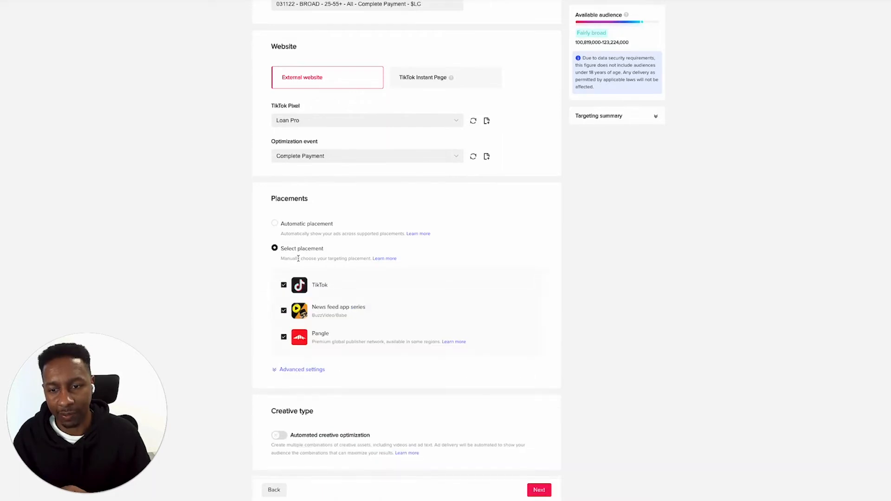
left_click(283, 311)
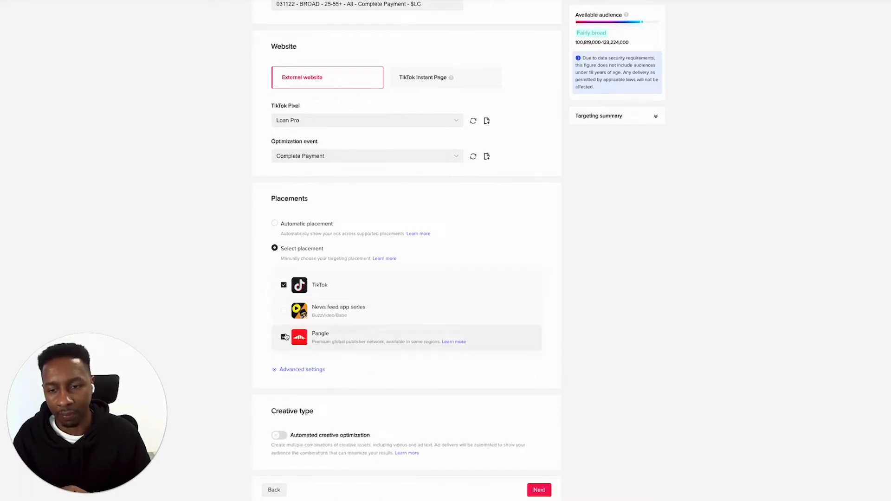
left_click(284, 337)
scroll(284, 334, "down", 2)
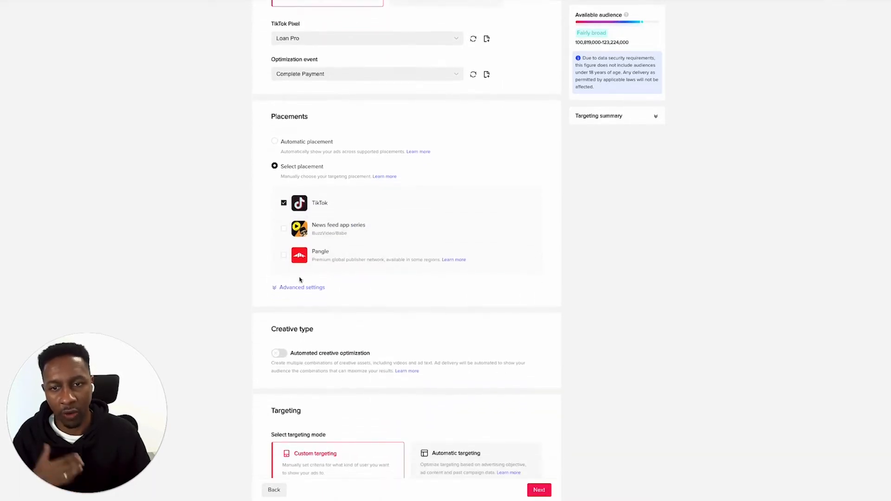
Show the advanced placement settings, check the video sharing and download explanations, and turn off video download
left_click(274, 290)
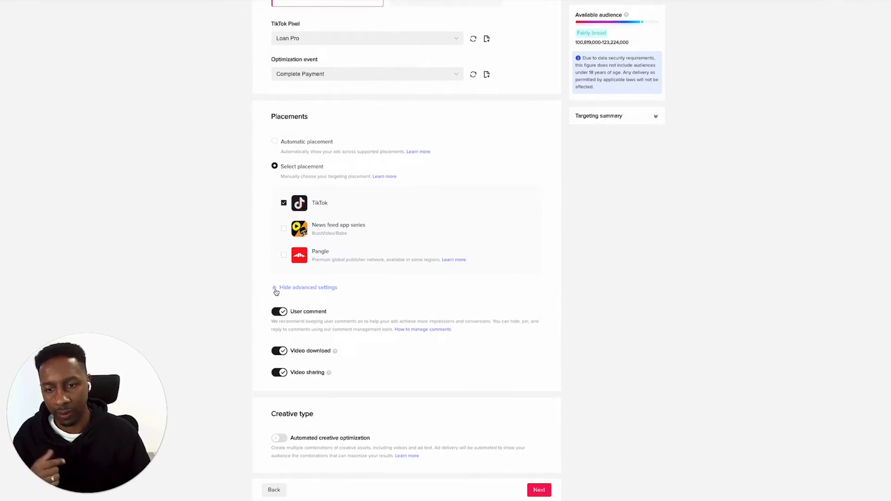
scroll(275, 291, "down", 2)
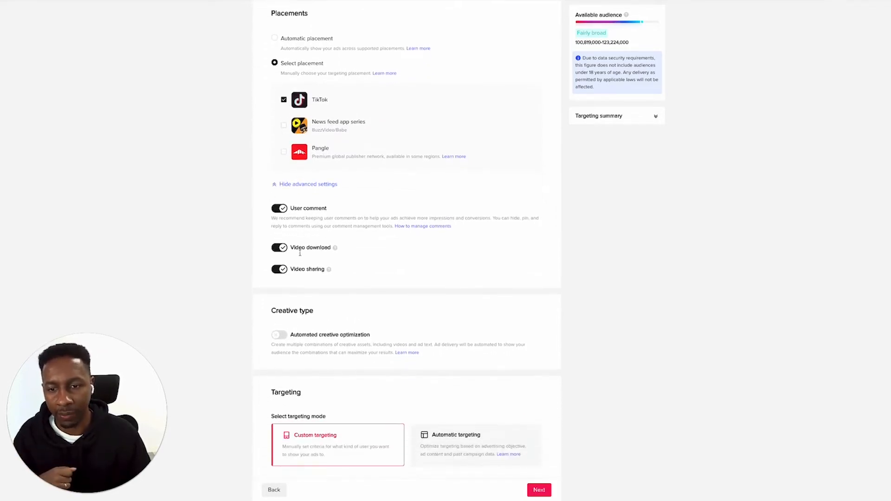
mouse_move(329, 271)
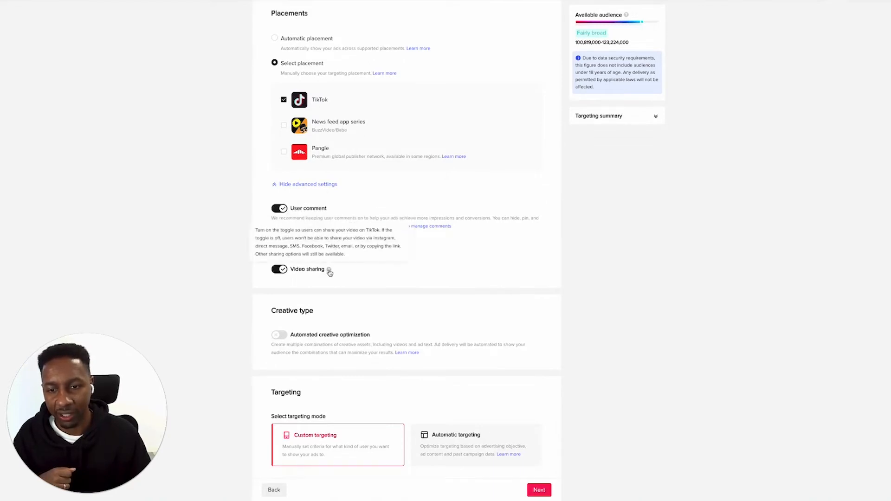
mouse_move(336, 251)
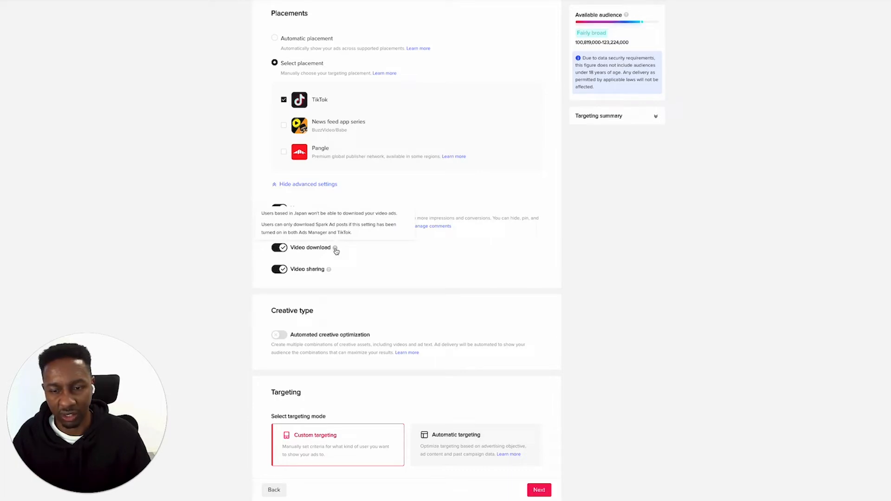
left_click(281, 249)
Try automated creative optimization for the ad group and turn it back off
scroll(398, 263, "down", 3)
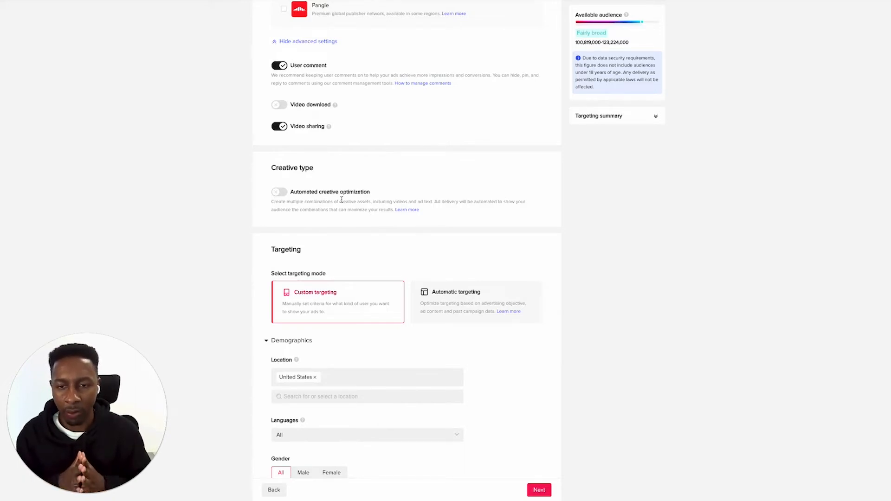
left_click(280, 194)
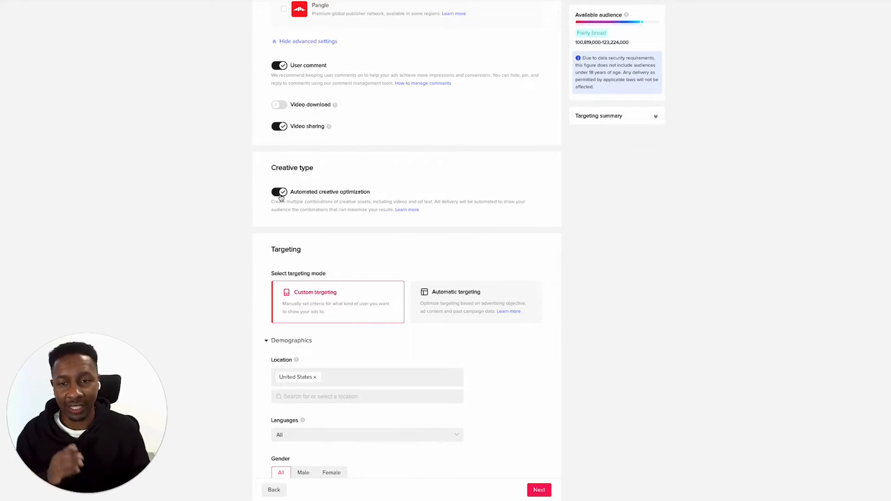
left_click(281, 197)
Preview the automatic targeting mode and return to custom targeting
scroll(368, 233, "down", 5)
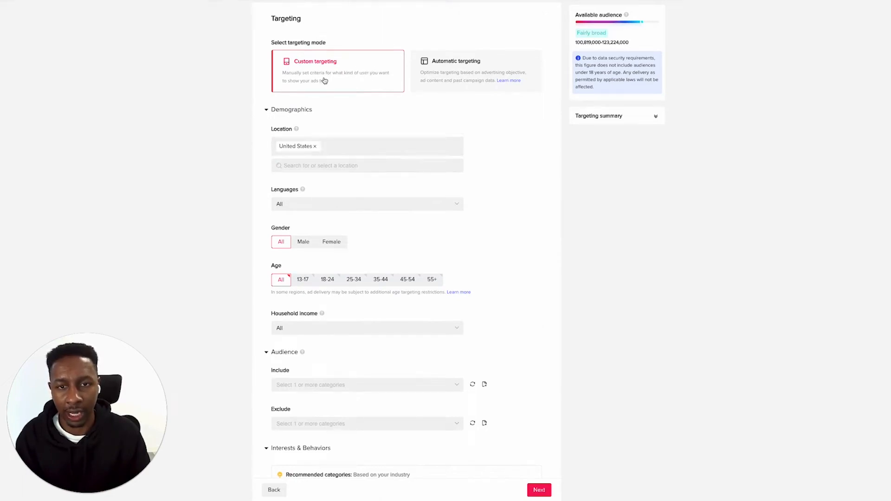
left_click(448, 82)
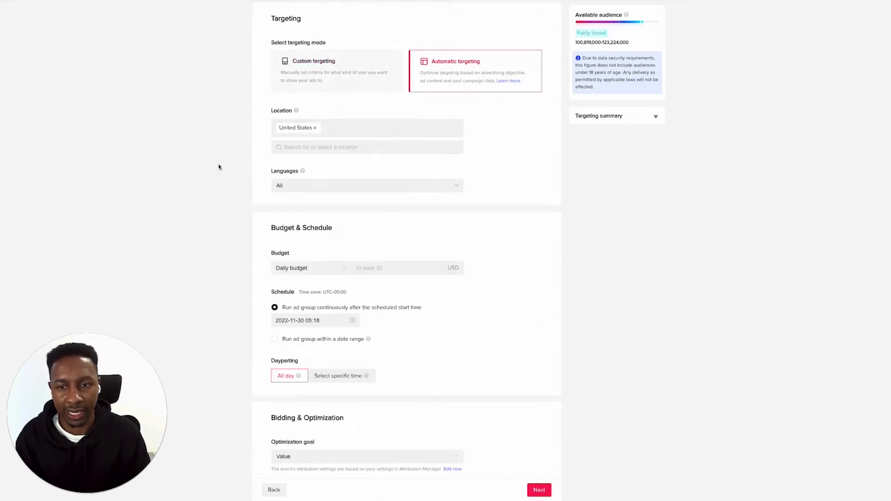
left_click(340, 69)
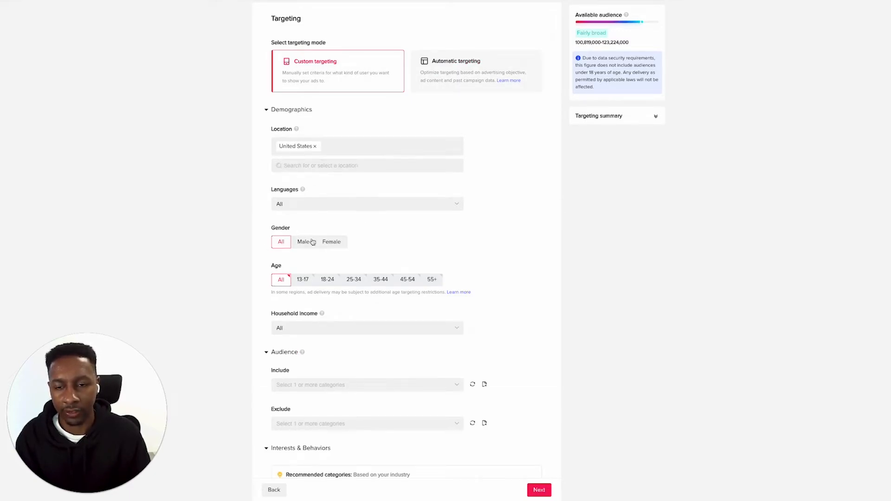
Restrict the ad group's age targeting to 25-34, 35-44, 45-54 and 55+
scroll(321, 244, "up", 15)
scroll(322, 245, "down", 15)
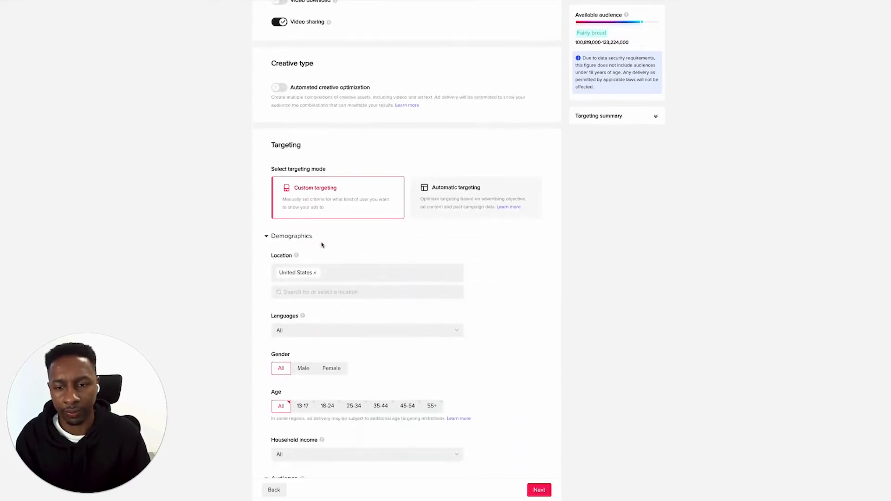
left_click(353, 180)
left_click(381, 181)
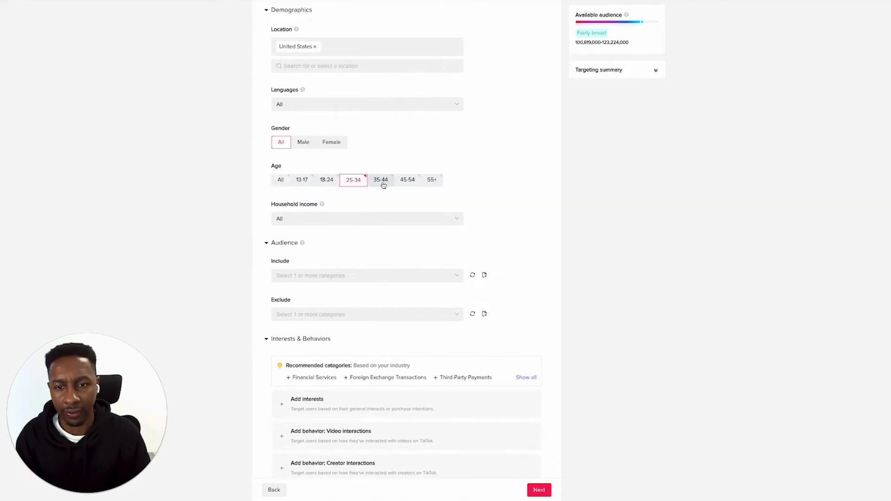
left_click(408, 180)
left_click(434, 180)
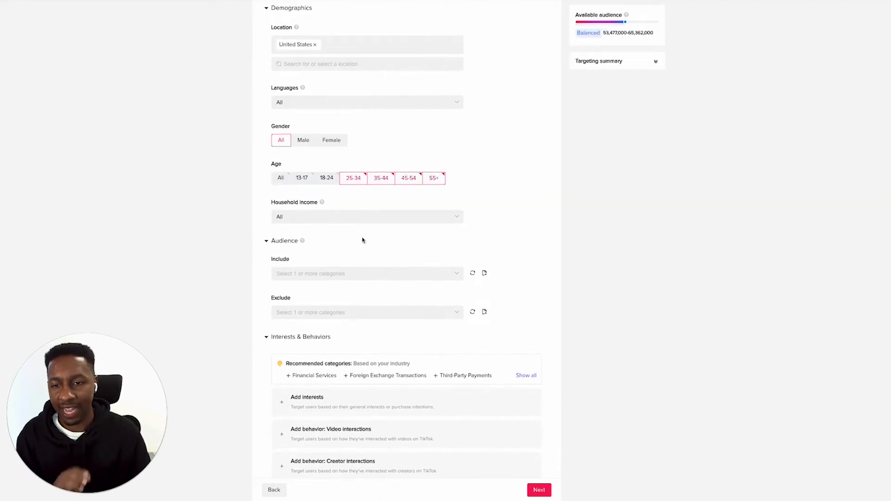
Change the ad group's optimization goal to Conversion
scroll(362, 241, "down", 1)
scroll(363, 240, "down", 7)
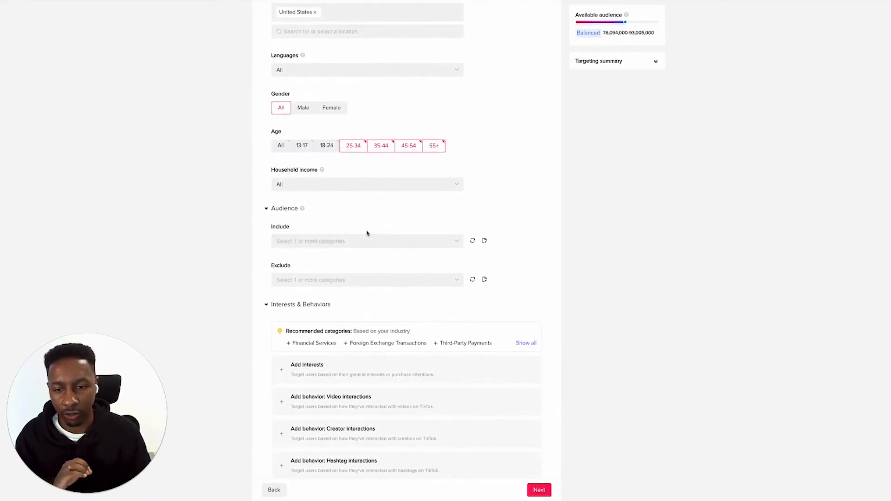
scroll(368, 246, "down", 7)
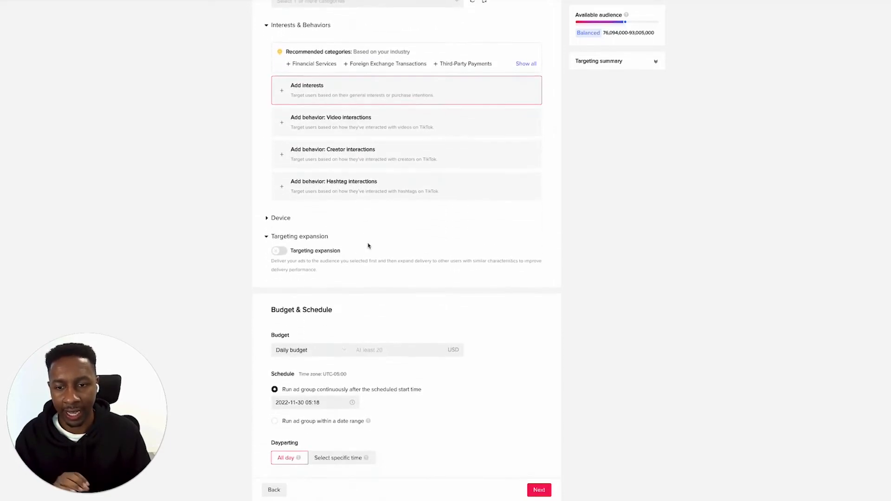
scroll(368, 245, "up", 10)
scroll(367, 250, "up", 2)
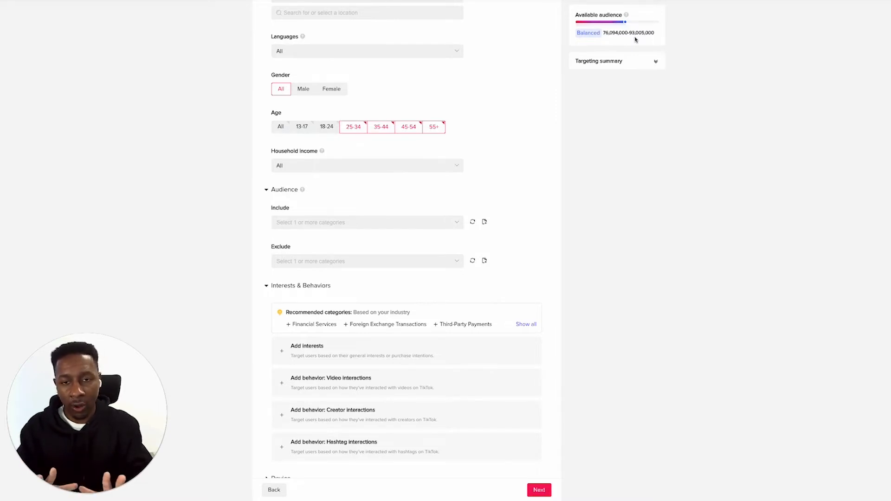
scroll(603, 55, "down", 10)
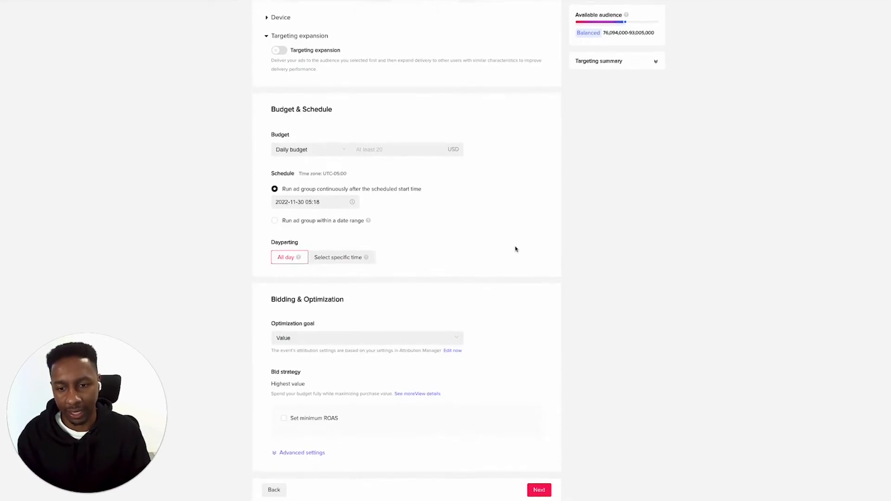
left_click(441, 341)
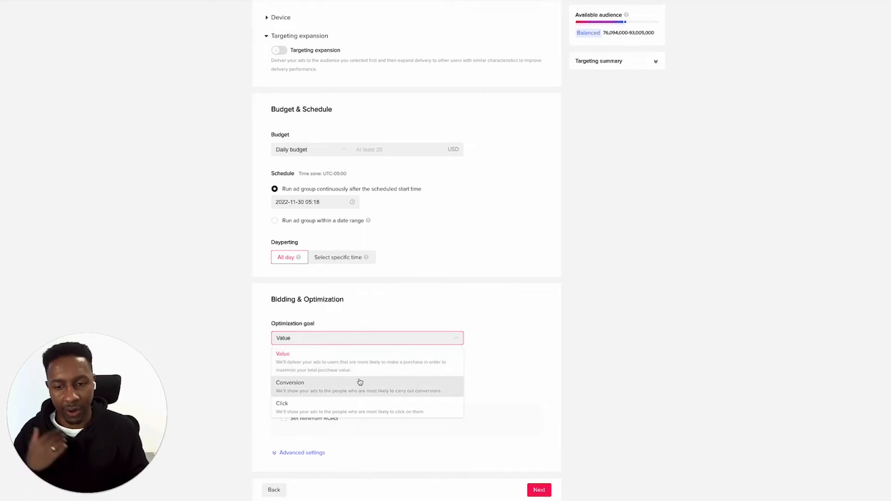
left_click(360, 382)
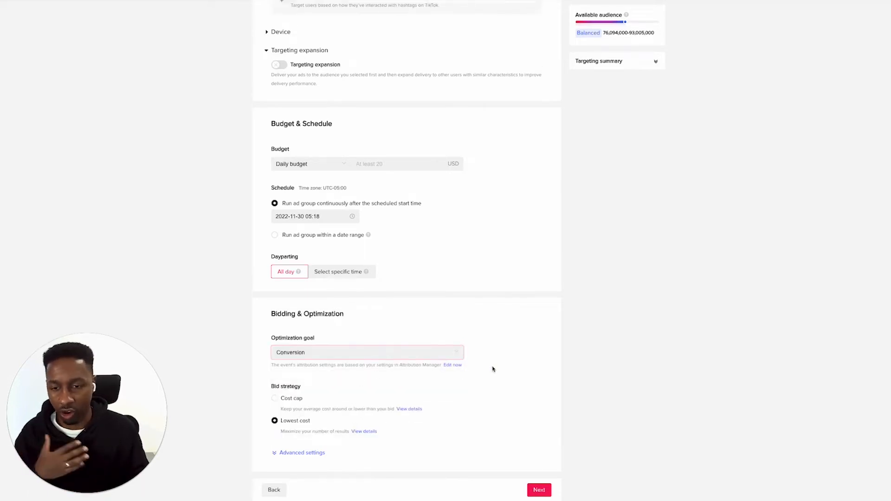
Set the ad group's daily budget to 100 USD and continue to the ad setup
left_click(538, 489)
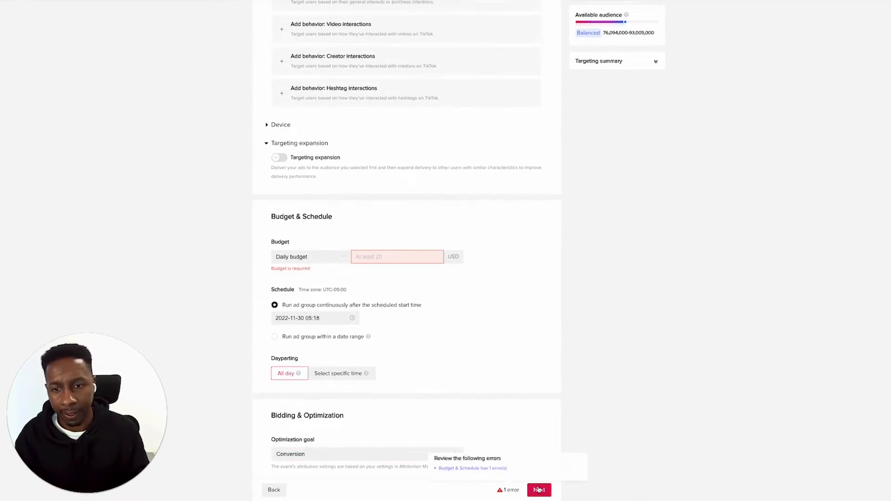
left_click(359, 256)
type("100")
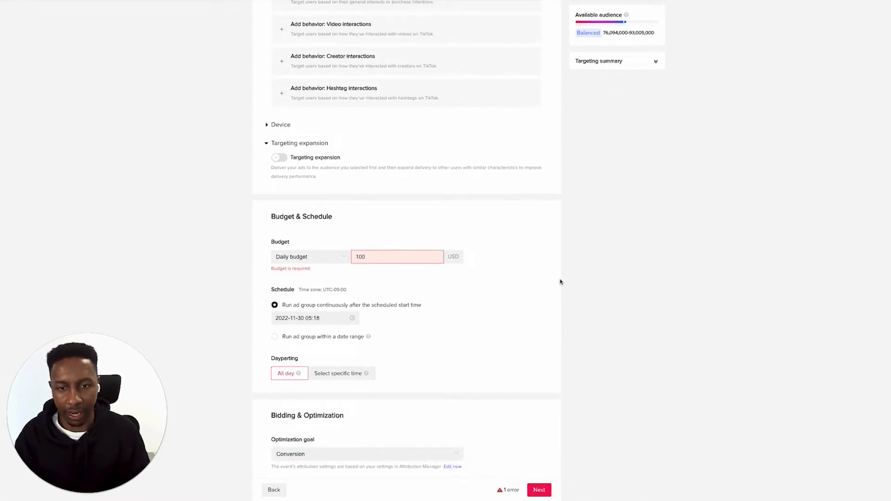
left_click(560, 282)
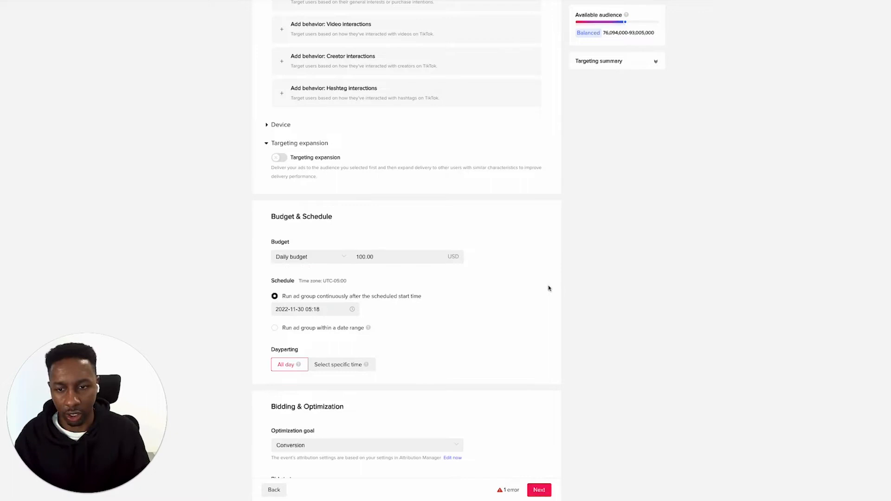
left_click(547, 491)
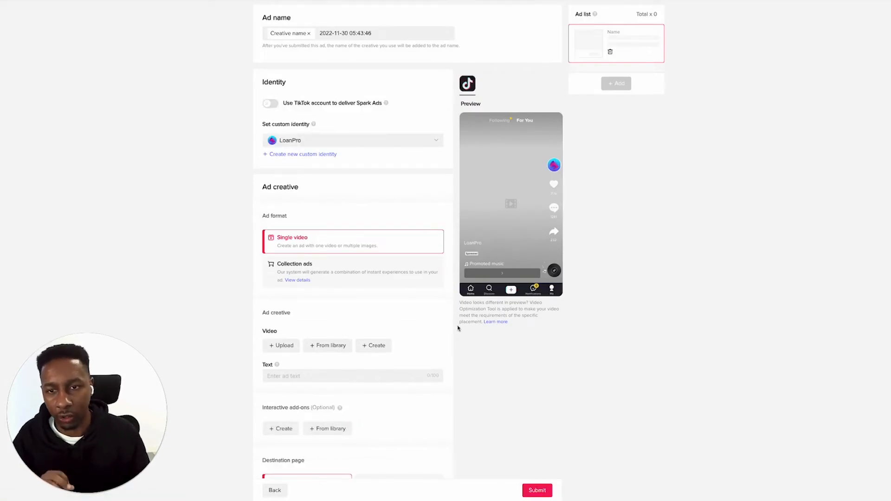
Search the existing custom identities for Balls
left_click(441, 143)
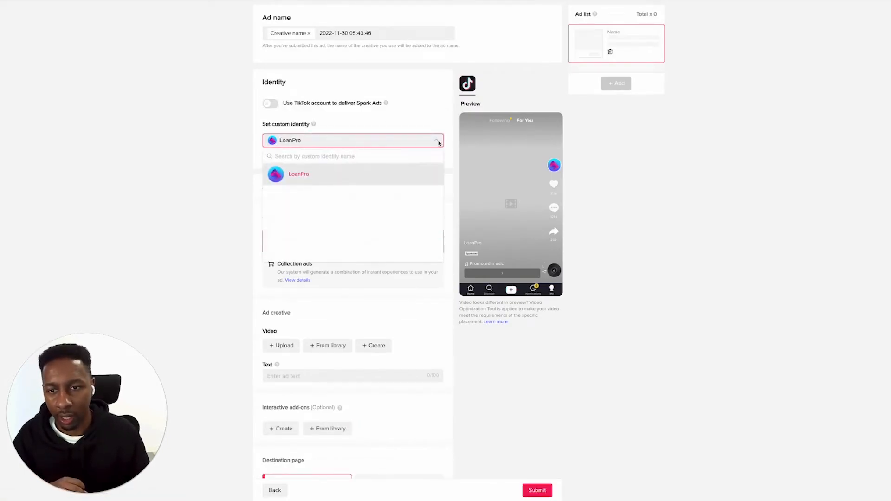
left_click(276, 158)
type("Balls")
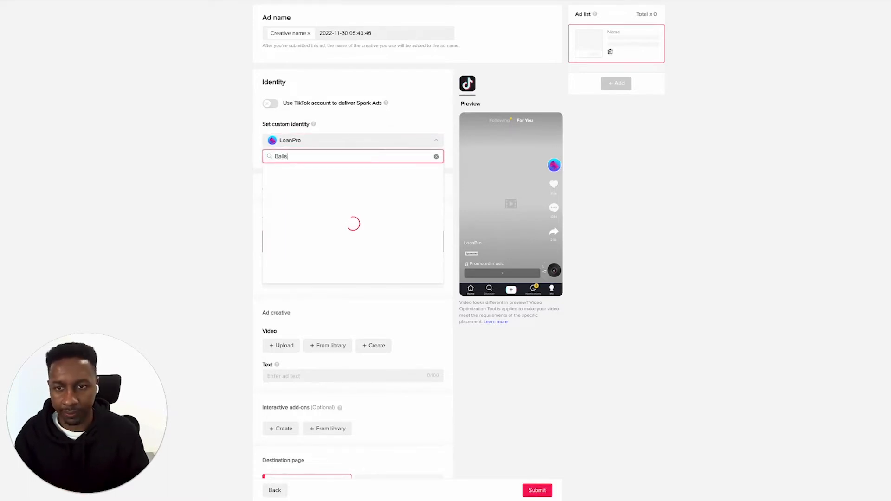
left_click(207, 152)
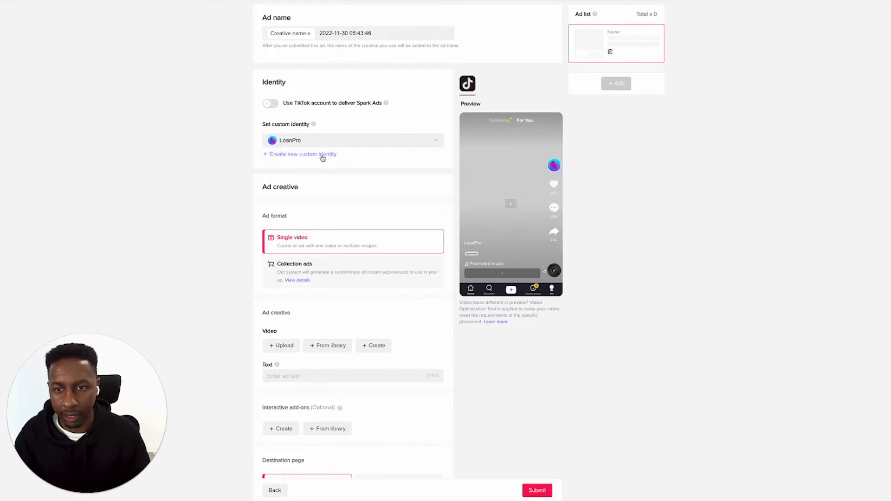
Create a new custom identity with the display name Balls
left_click(307, 156)
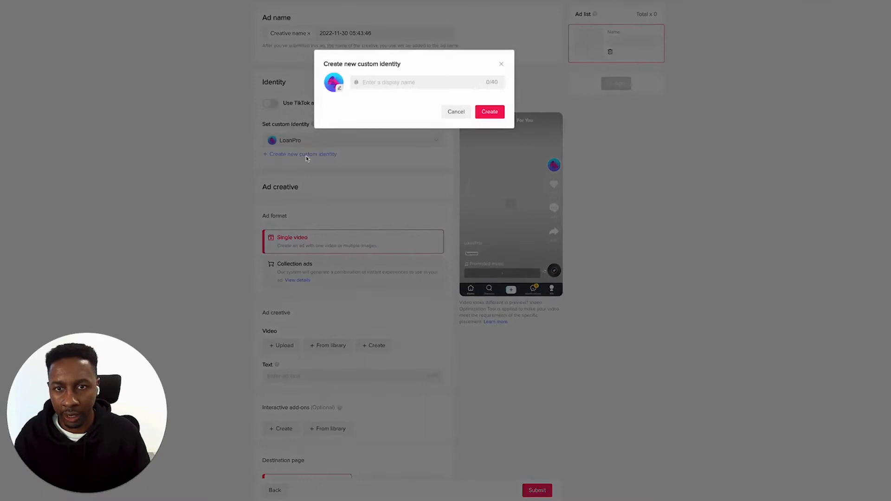
left_click(378, 82)
type("Balls")
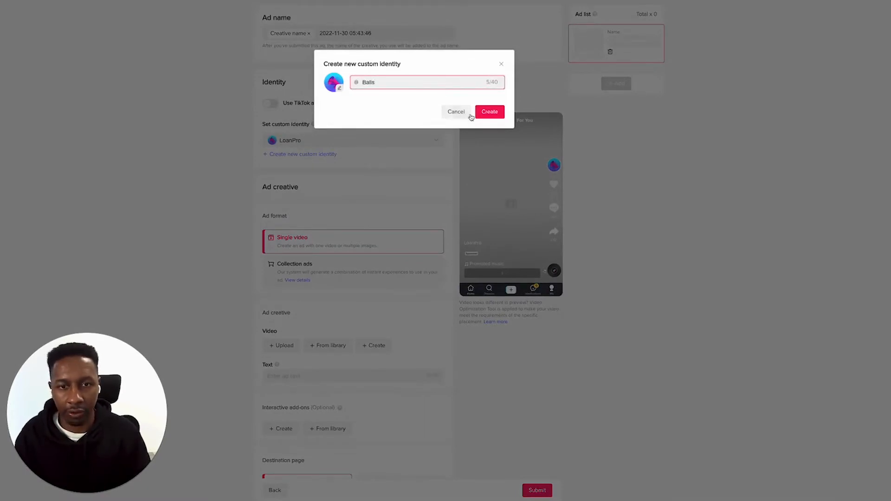
left_click(490, 113)
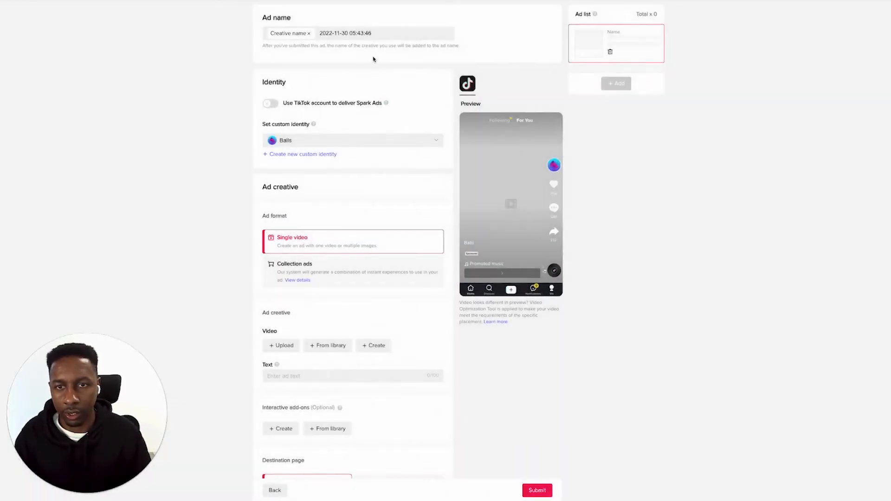
Clear the default ad name and remove the automatic creative name from it
double_click(377, 35)
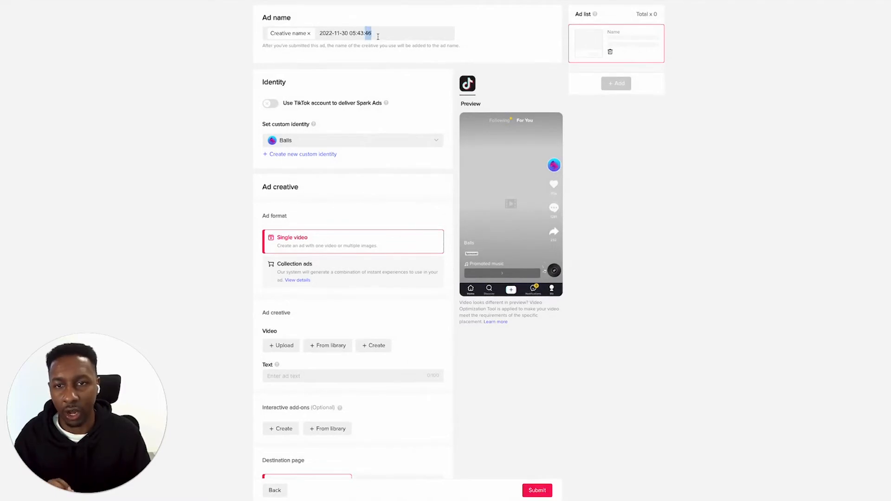
key("ctrl+a")
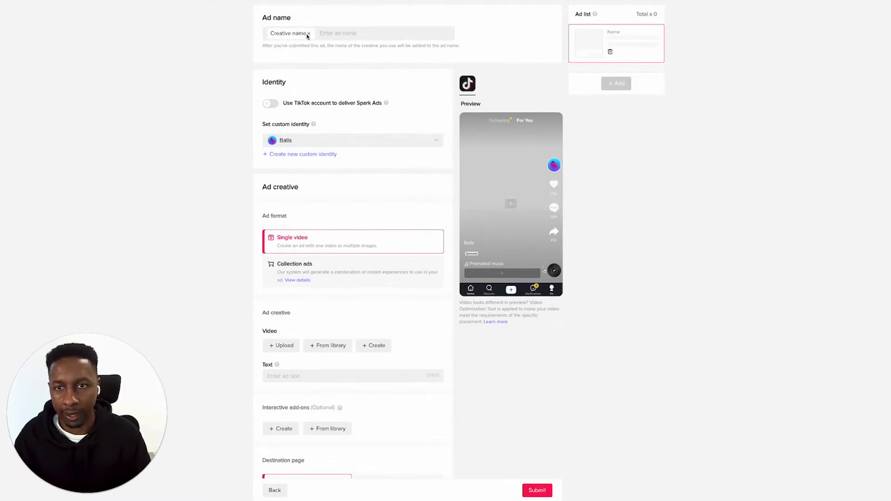
left_click(309, 33)
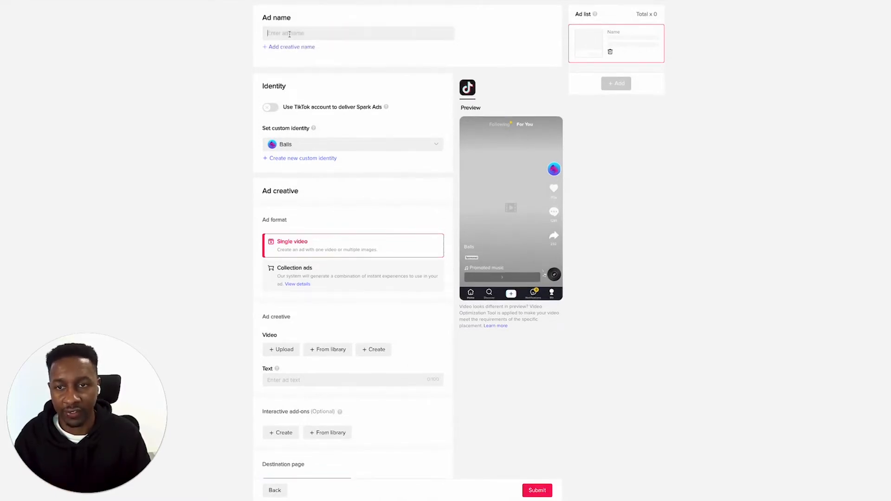
left_click(292, 47)
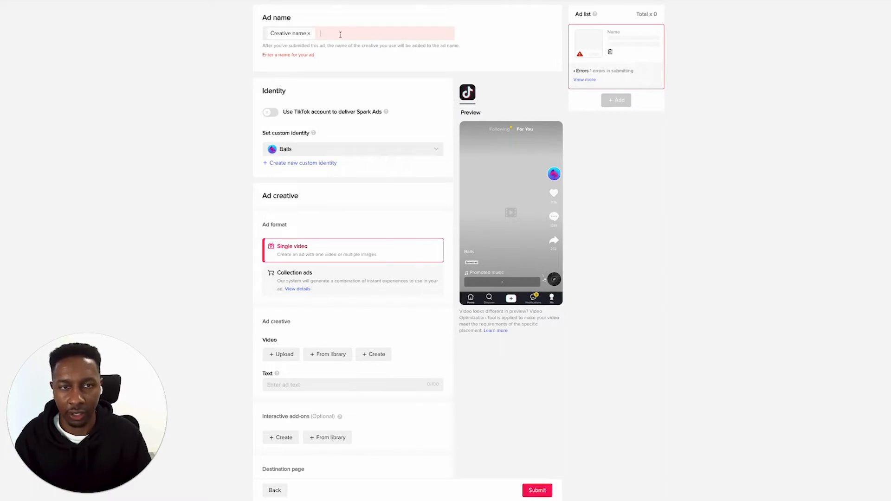
key("BackSpace")
left_click(309, 34)
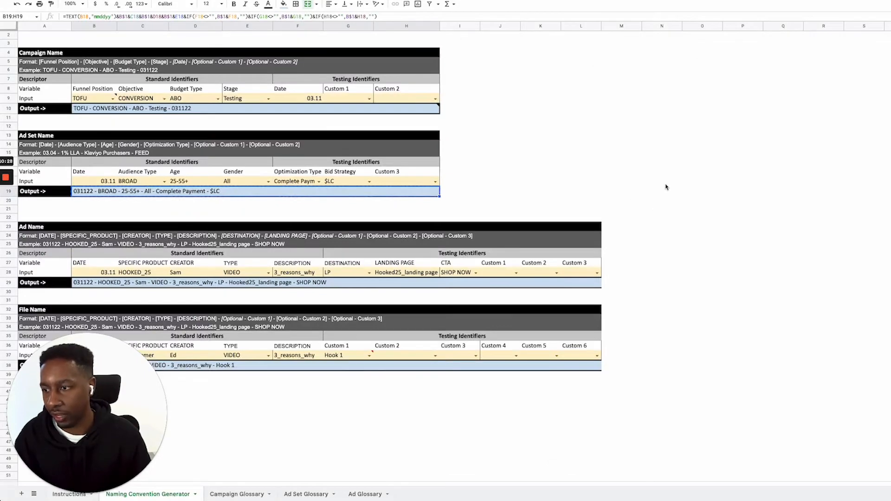
Switch to the naming convention spreadsheet and fill the Ad Name's product with Balls Trimmer and its creator to match the File Name section
scroll(666, 189, "down", 3)
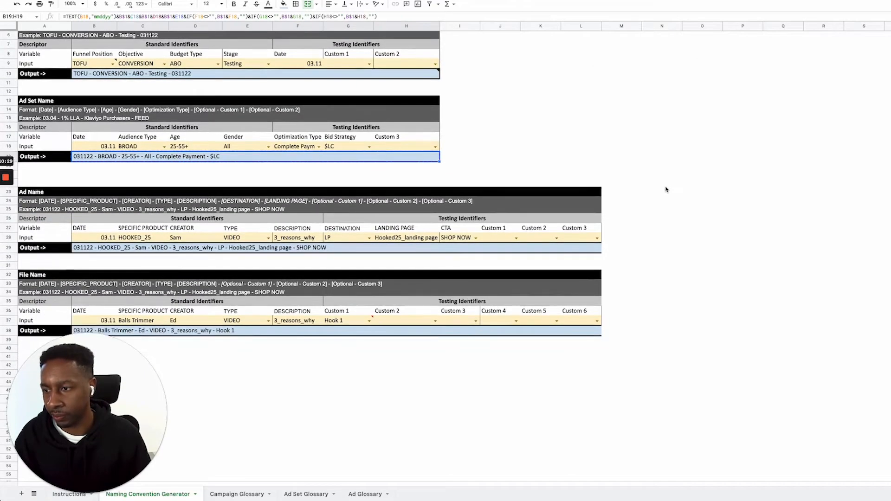
scroll(668, 190, "down", 3)
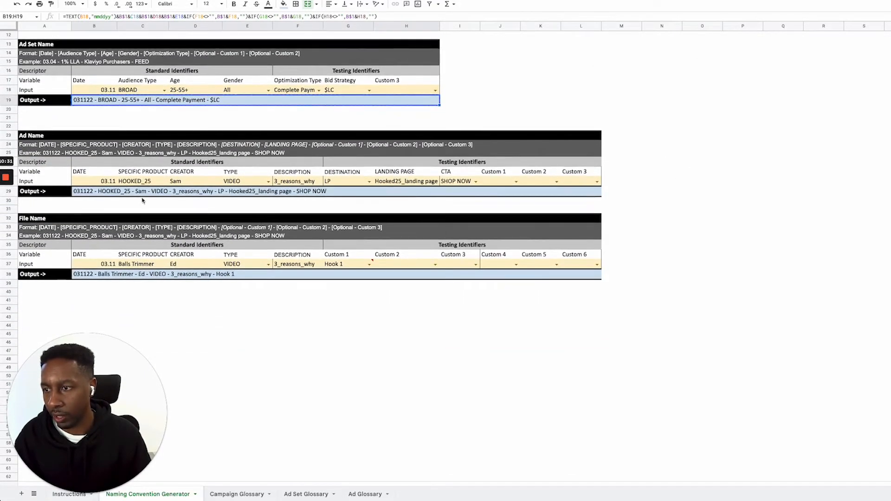
left_click(143, 192)
left_click(177, 277)
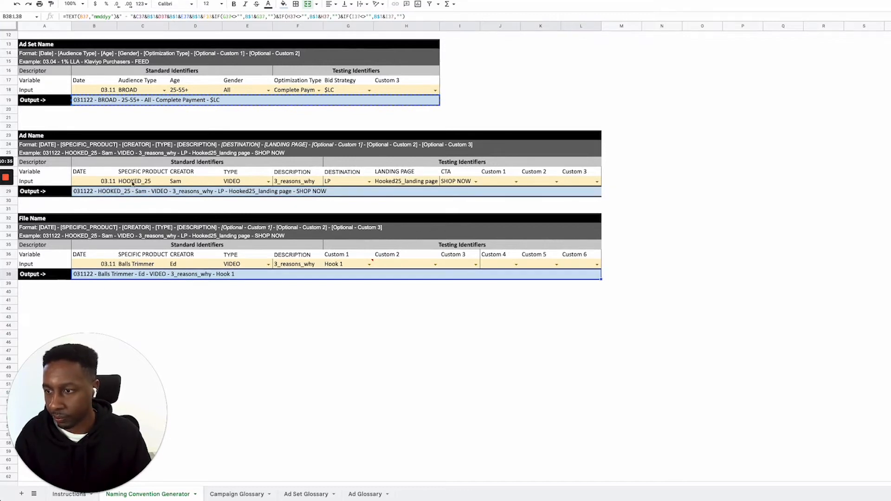
left_click(142, 263)
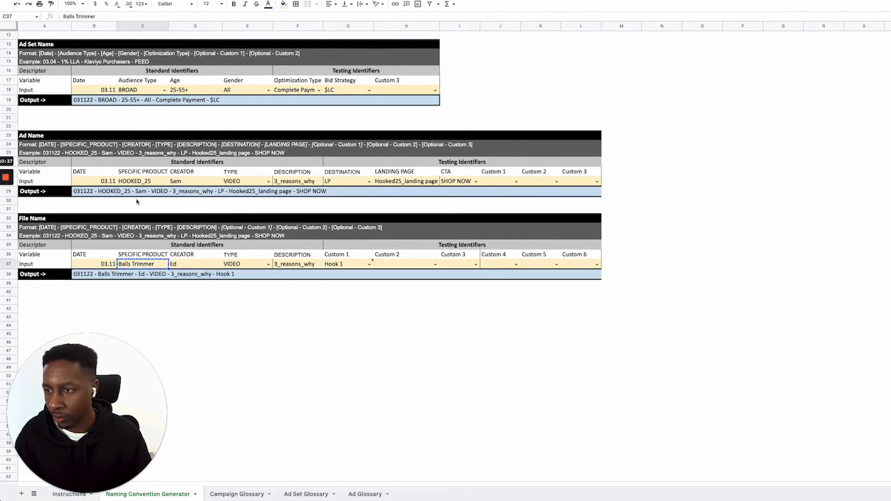
left_click(142, 182)
type("Balls Trimmer")
left_click(197, 184)
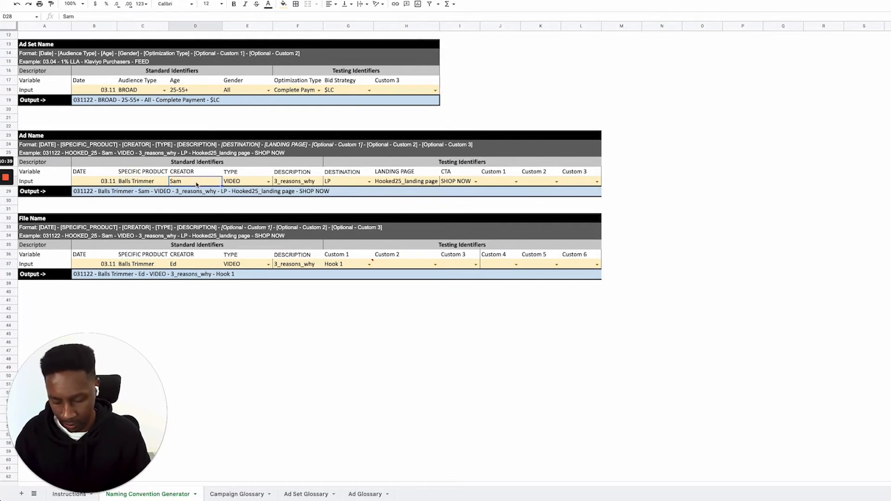
type("Ed")
Review the Ad Name's type, description, date, destination options and landing page inputs
left_click(258, 182)
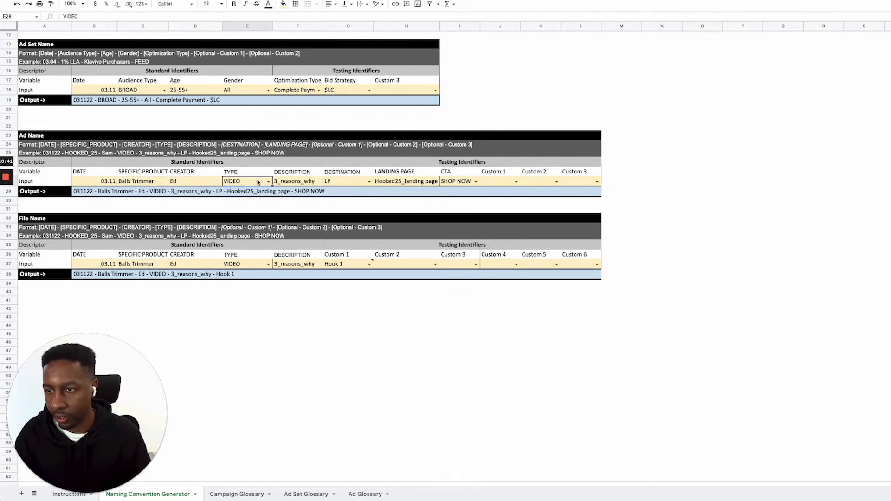
left_click(291, 184)
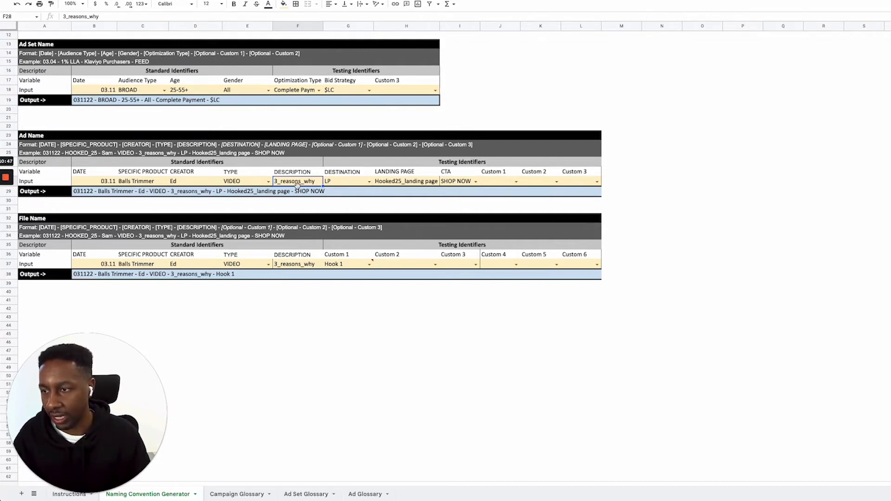
left_click(108, 184)
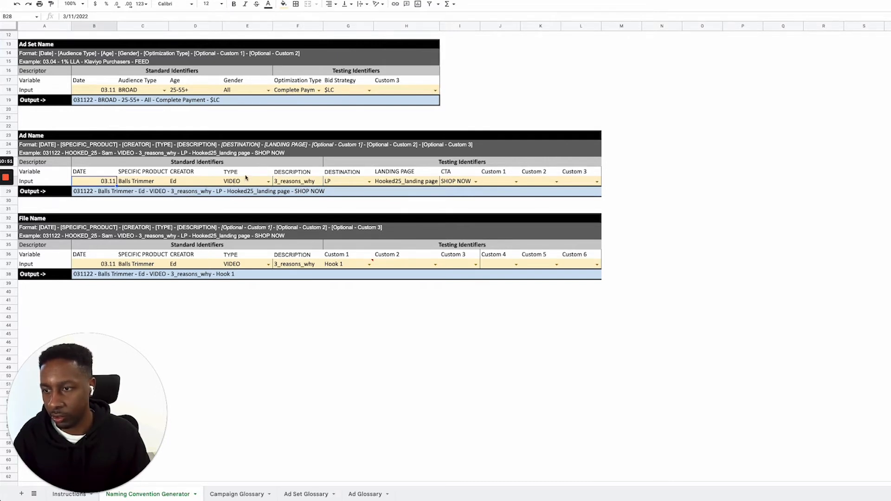
left_click(304, 183)
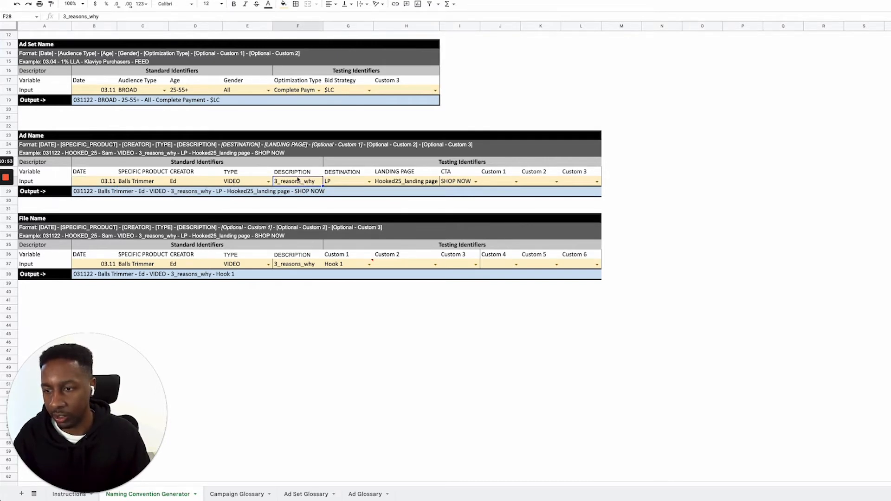
left_click(370, 181)
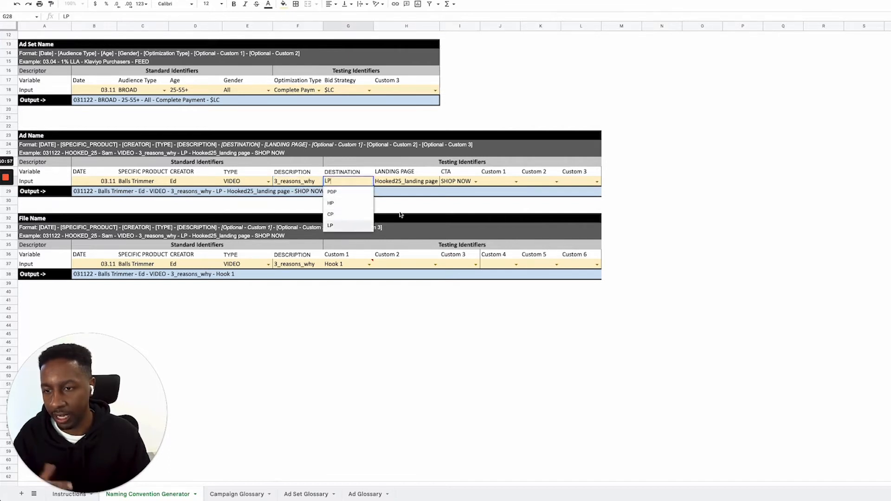
left_click(407, 185)
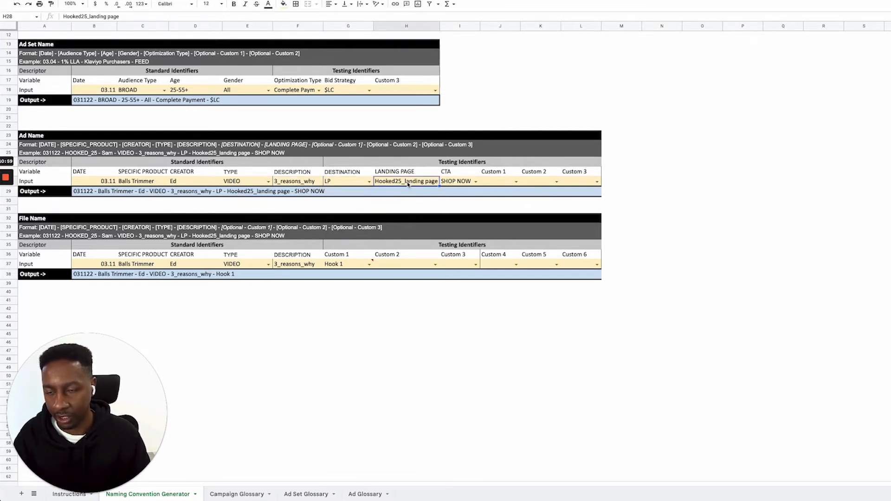
Set the Ad Name's destination to HP and its landing page to Home Page
left_click(370, 181)
left_click(353, 206)
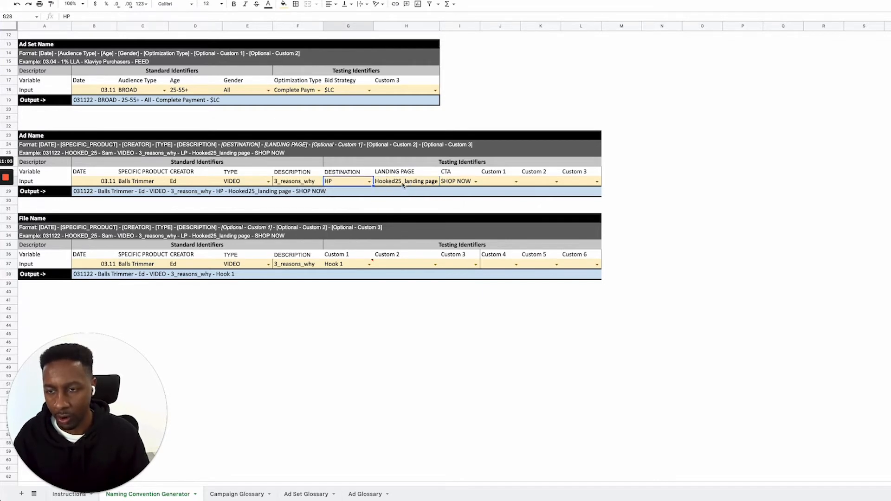
left_click(403, 185)
type("Home Page")
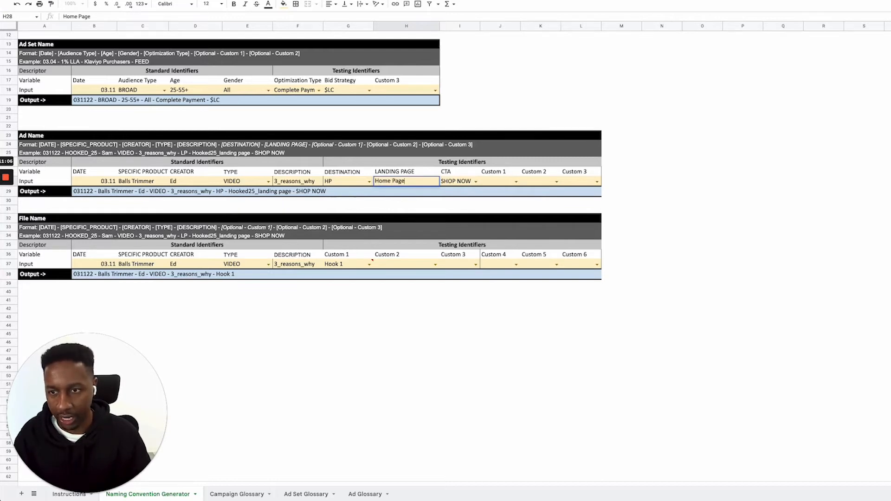
left_click(632, 201)
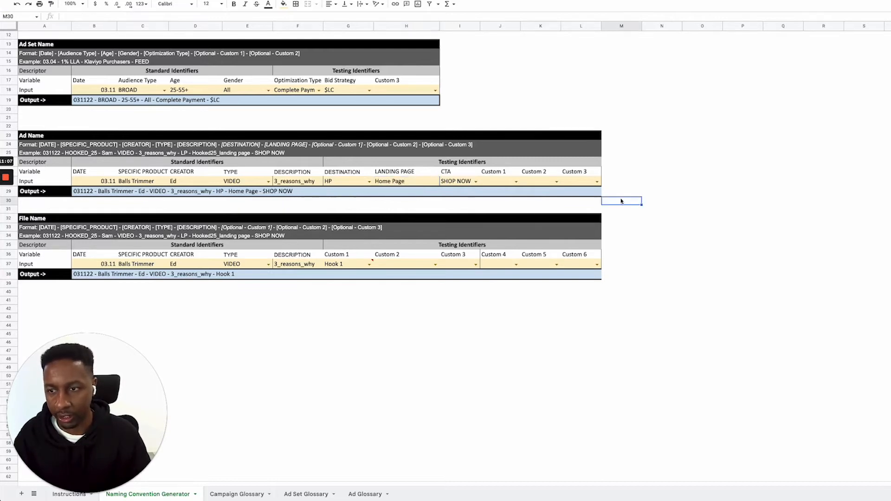
Copy the generated Ad Name output into the TikTok ad's name field and remove the trailing blank space
left_click(294, 196)
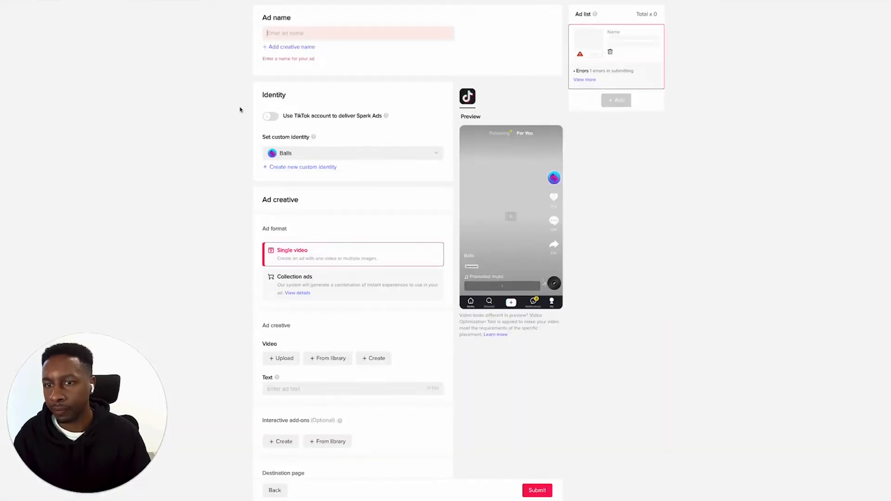
type("Home Page - SHOP NOW")
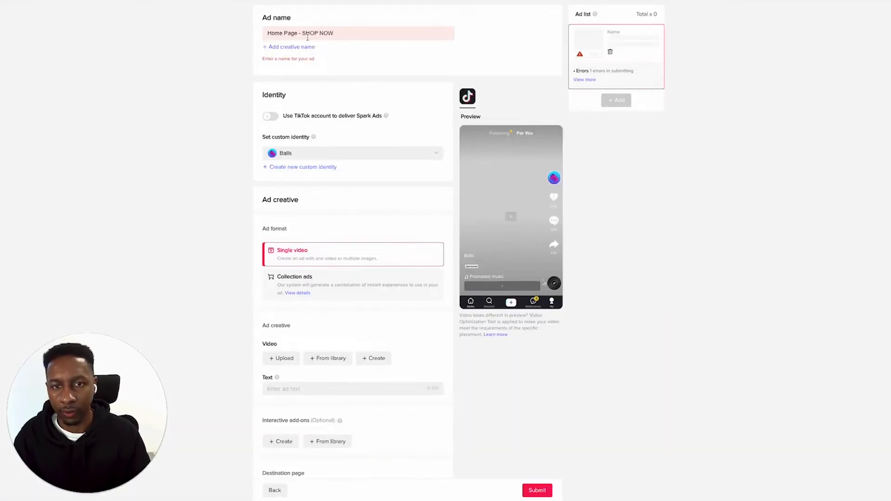
left_click_drag(339, 32, 456, 37)
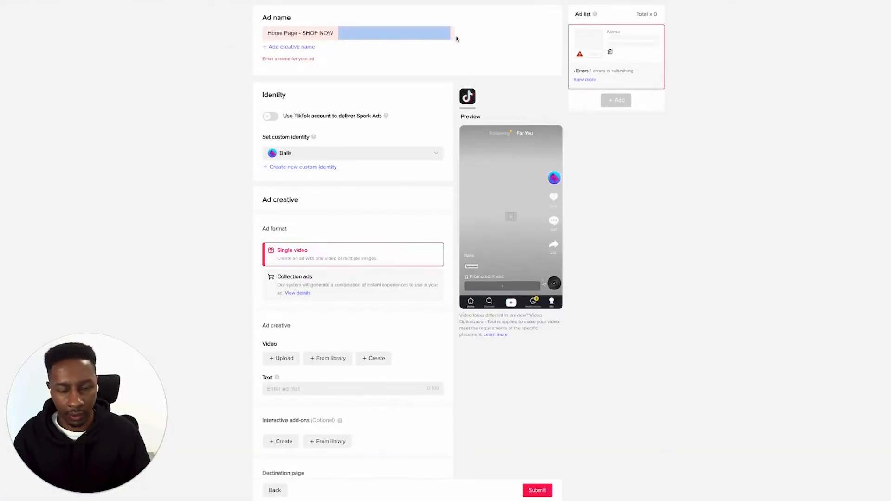
key("BackSpace")
key("BackSpace")
key("BackSpace")
key("BackSpace")
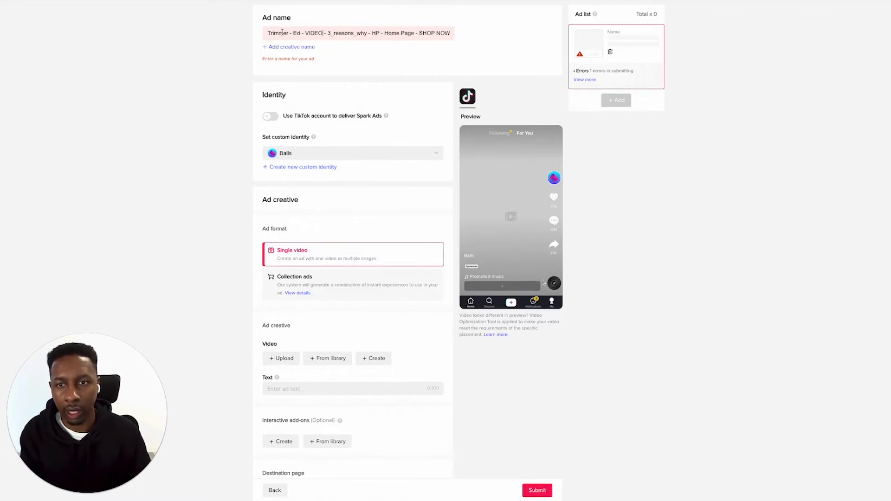
left_click_drag(268, 33, 230, 32)
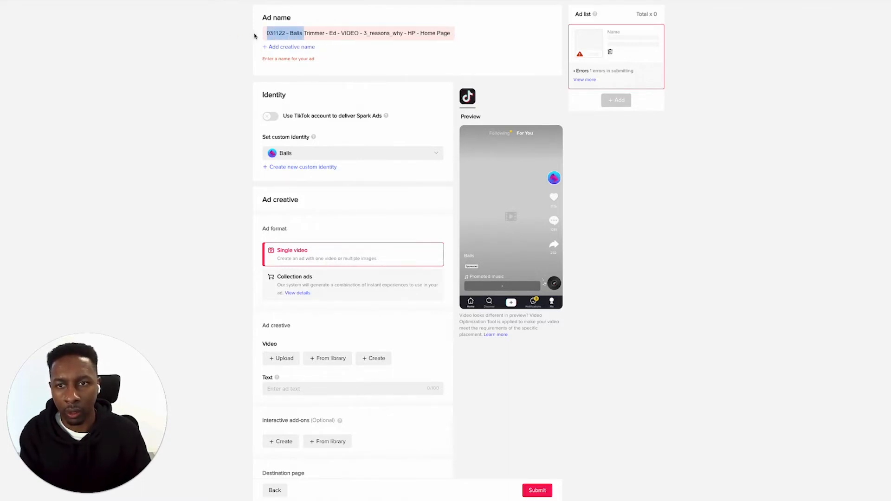
left_click(392, 69)
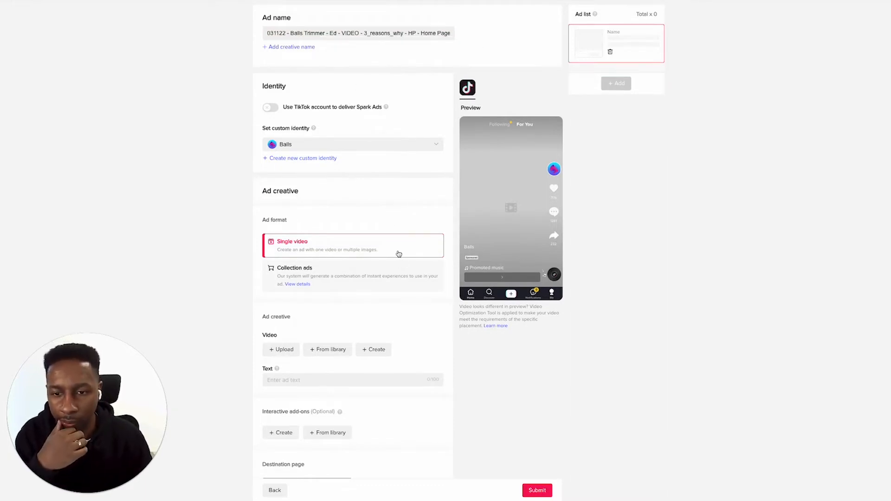
Add the Balls Trimmer video as the ad creative with the ad text "The Best Care For Down There"
scroll(294, 348, "down", 2)
left_click(290, 286)
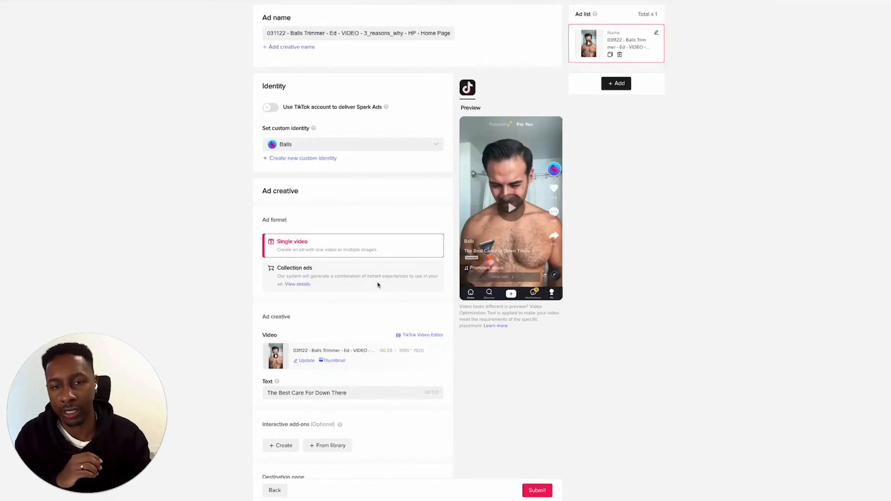
Set the video thumbnail to the frame of the man looking down, captioned "Struggling to stay groomed?", and save it
scroll(485, 218, "down", 1)
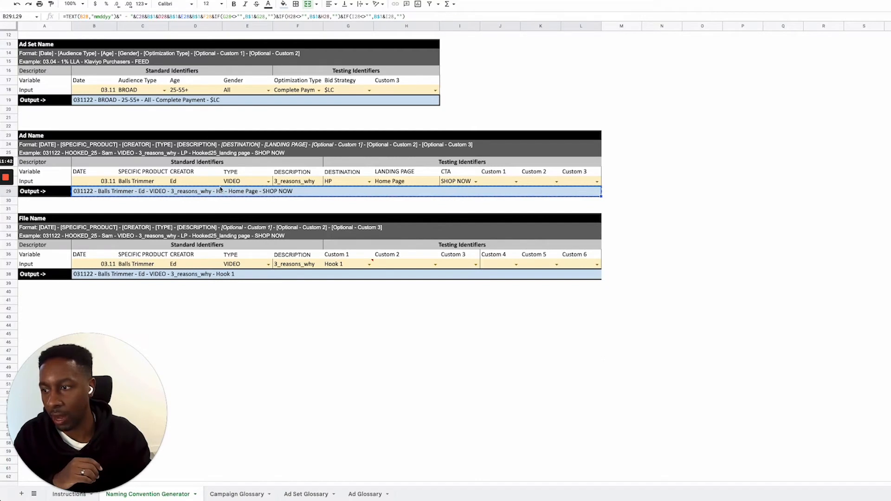
scroll(184, 230, "down", 1)
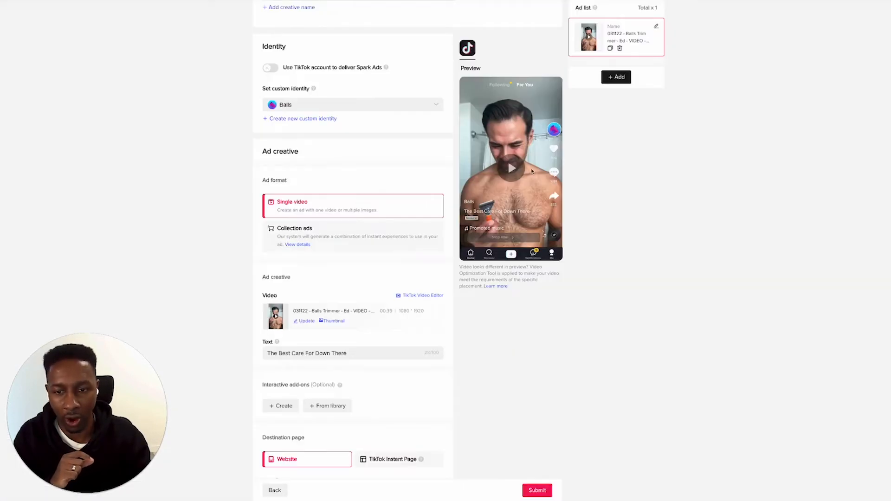
left_click(334, 321)
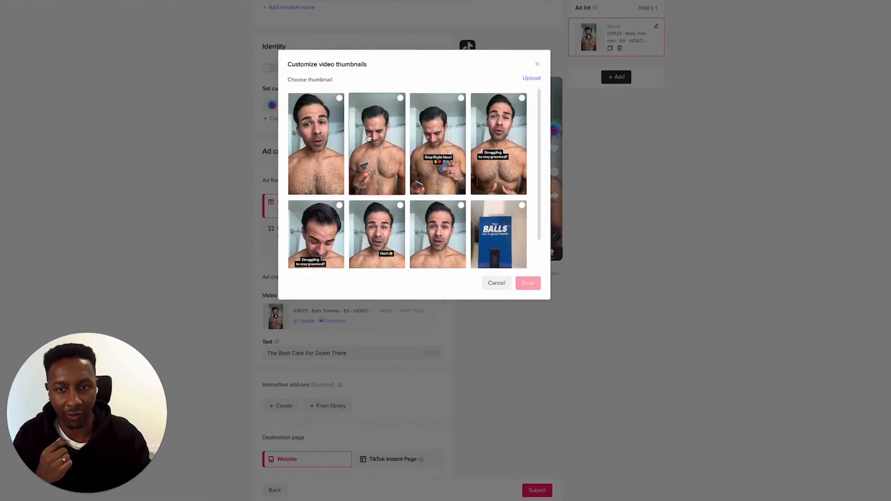
scroll(367, 177, "down", 1)
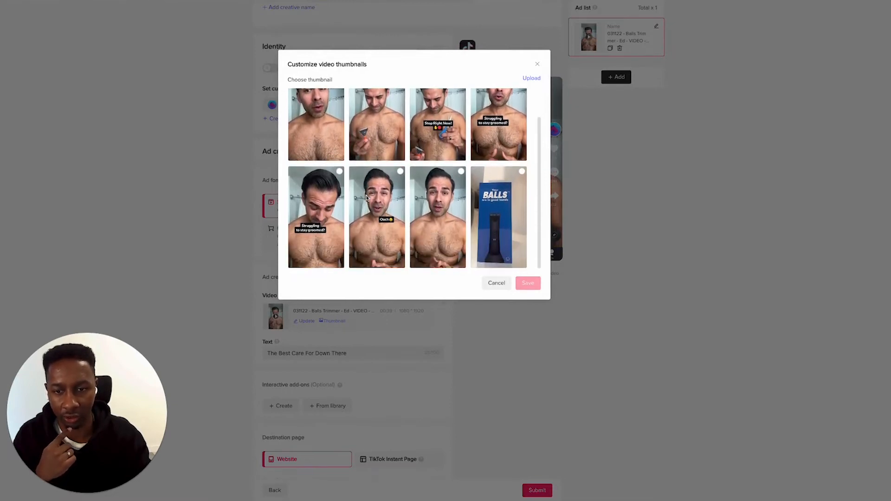
left_click(332, 176)
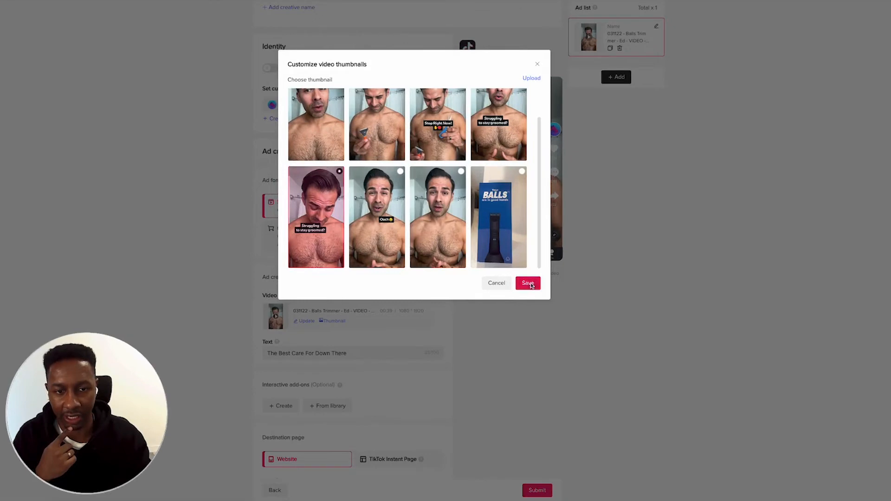
left_click(529, 284)
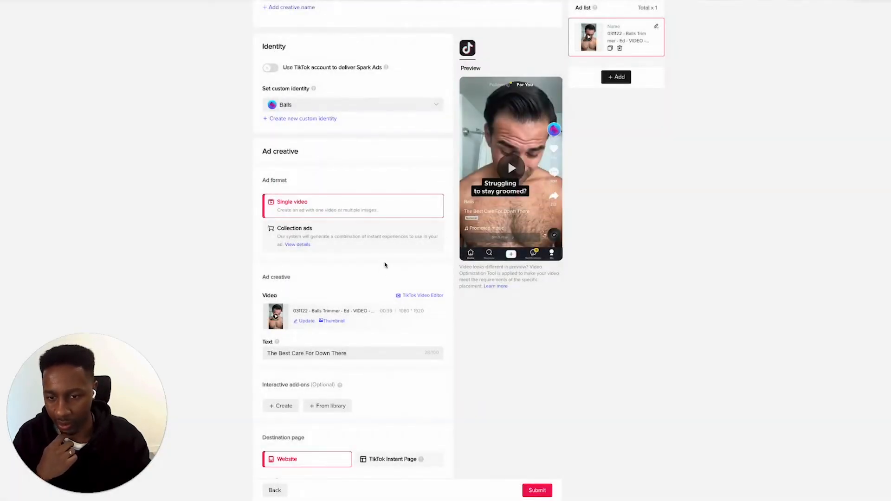
Review the ad's destination URL, call to action, disclaimer and tracking settings, and submit the ad
scroll(383, 266, "down", 1)
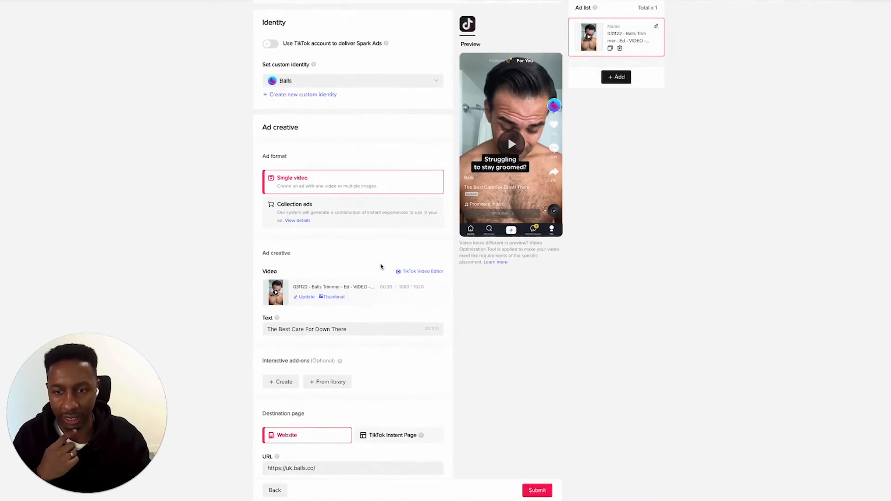
scroll(380, 266, "down", 1)
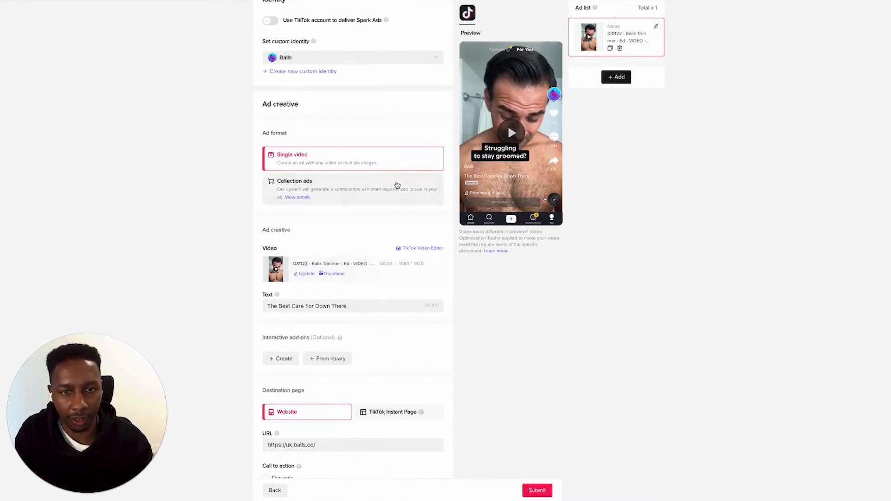
scroll(398, 185, "down", 4)
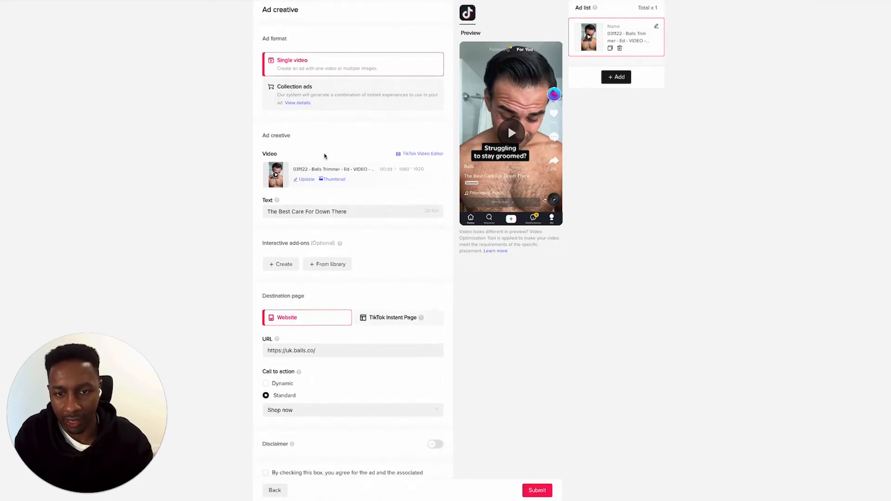
scroll(360, 172, "down", 3)
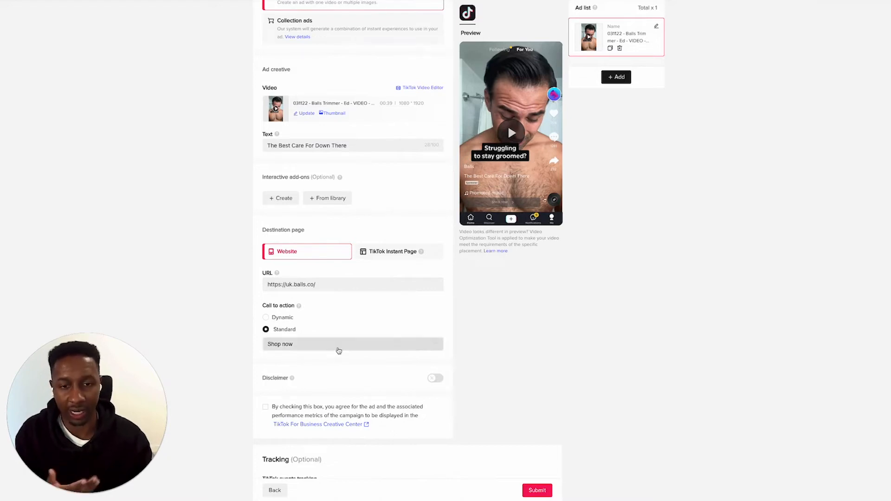
scroll(339, 351, "up", 1)
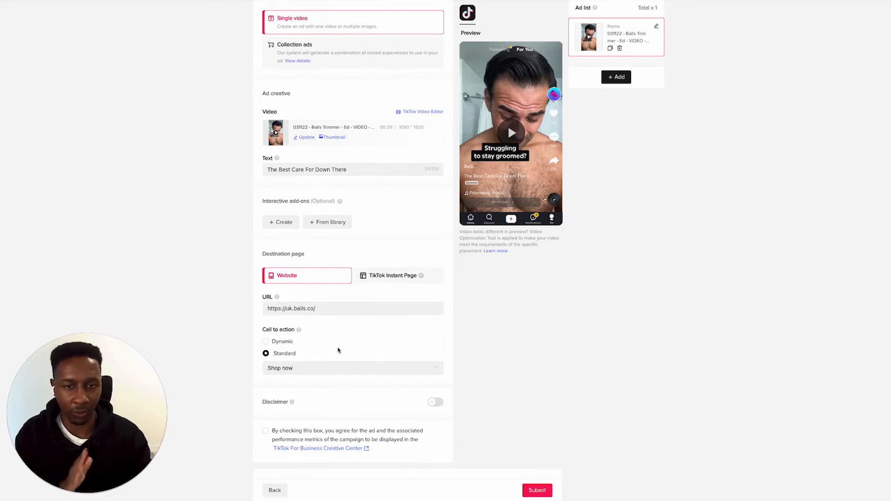
scroll(338, 350, "down", 3)
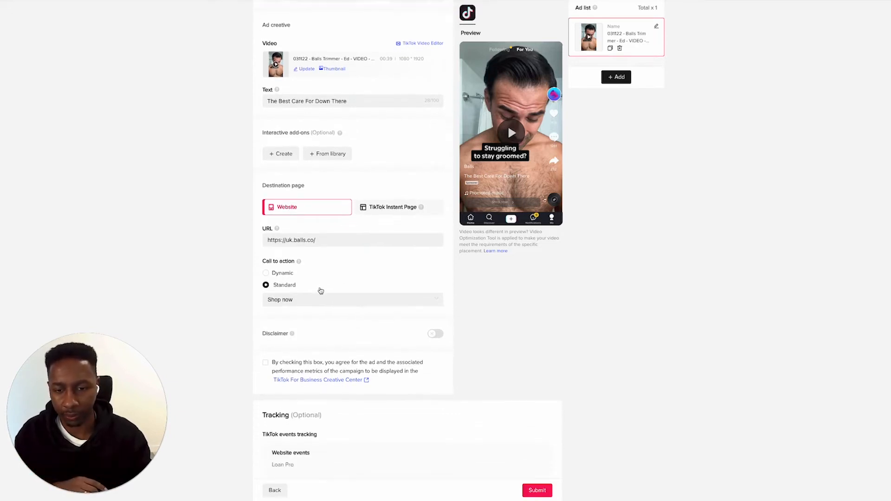
scroll(338, 296, "down", 1)
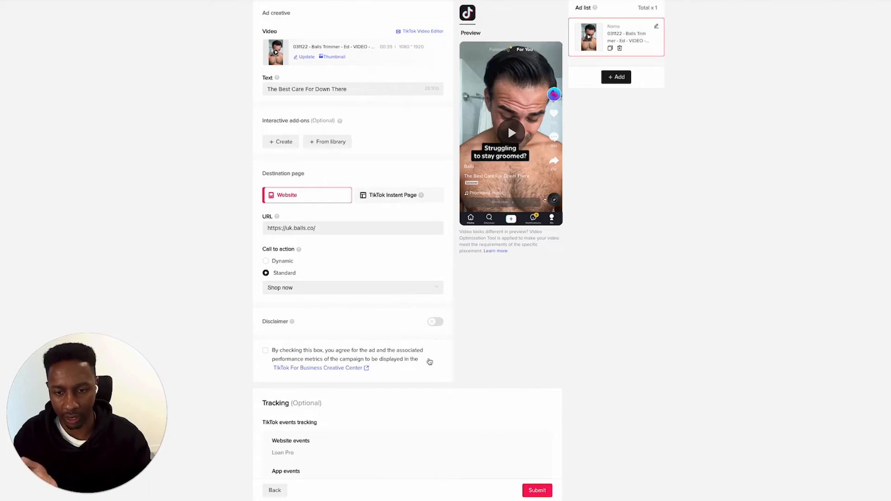
scroll(306, 360, "down", 1)
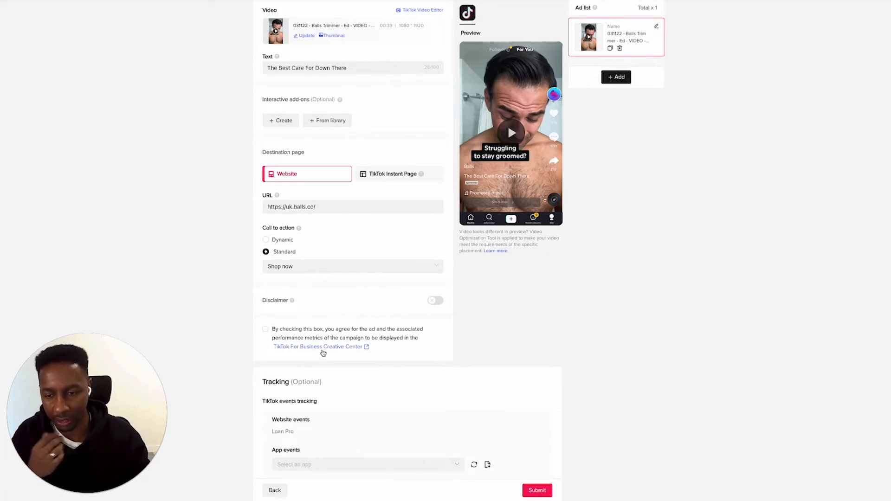
scroll(311, 356, "down", 5)
scroll(320, 360, "up", 15)
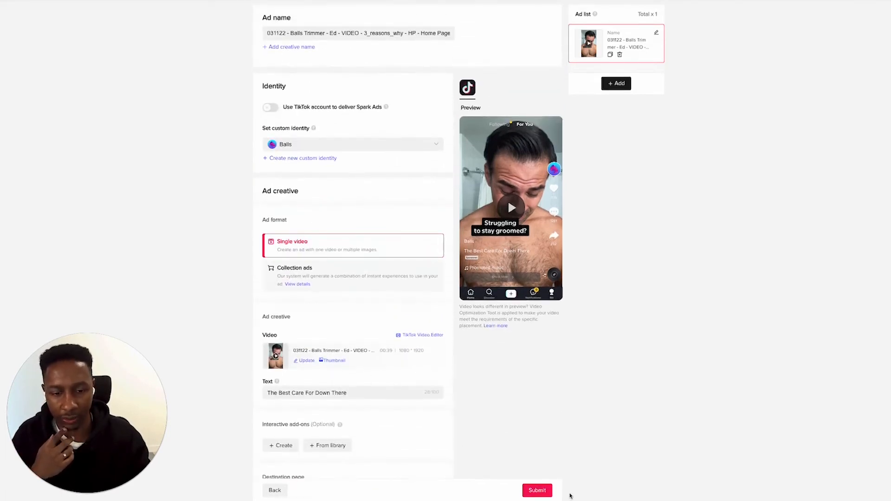
left_click(547, 492)
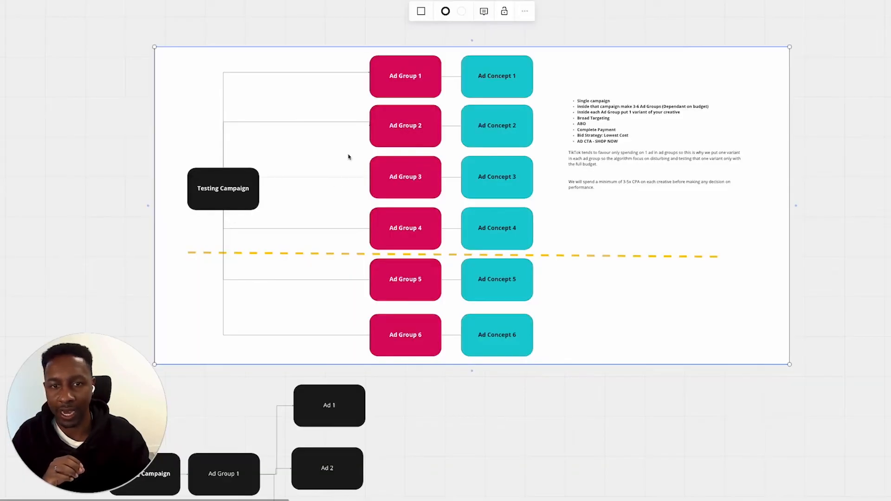
Switch to the testing campaign diagram, extend its frame slightly upward and select the Ad Group 1 and Ad Concept 1 boxes
left_click(350, 92)
mouse_move(357, 46)
left_mouse_down()
mouse_move(359, 59)
mouse_move(359, 40)
left_mouse_up()
left_click(353, 62)
left_click(386, 70)
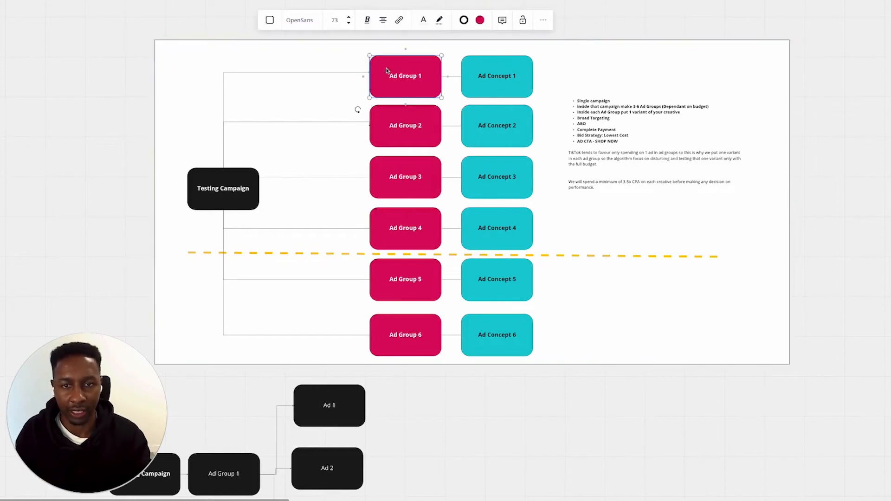
left_click(470, 82, "shift")
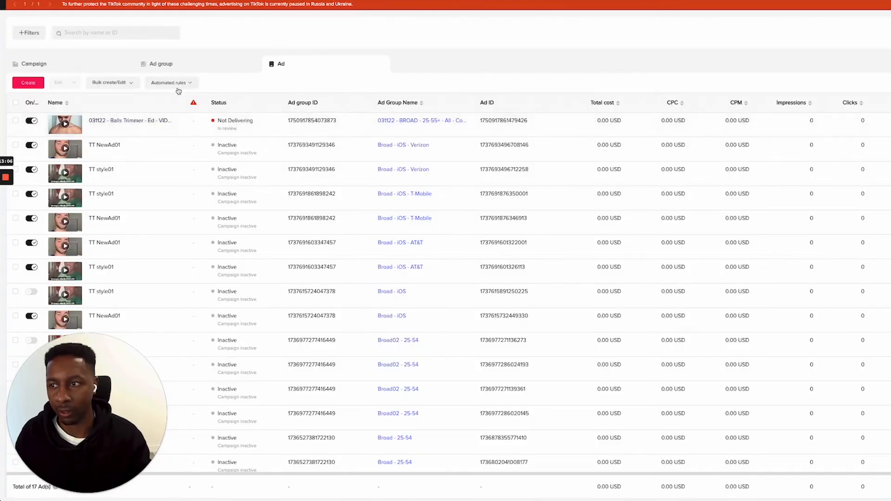
Switch to TikTok Ads Manager, turn off the campaign TOFU - CONVERSION - ABO - Testing - 031122 and select it
left_click(182, 64)
left_click(107, 67)
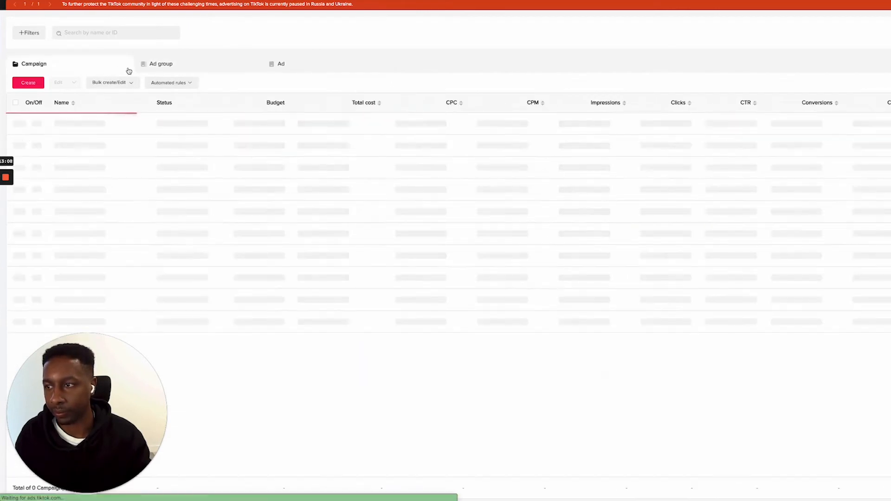
left_click(15, 144)
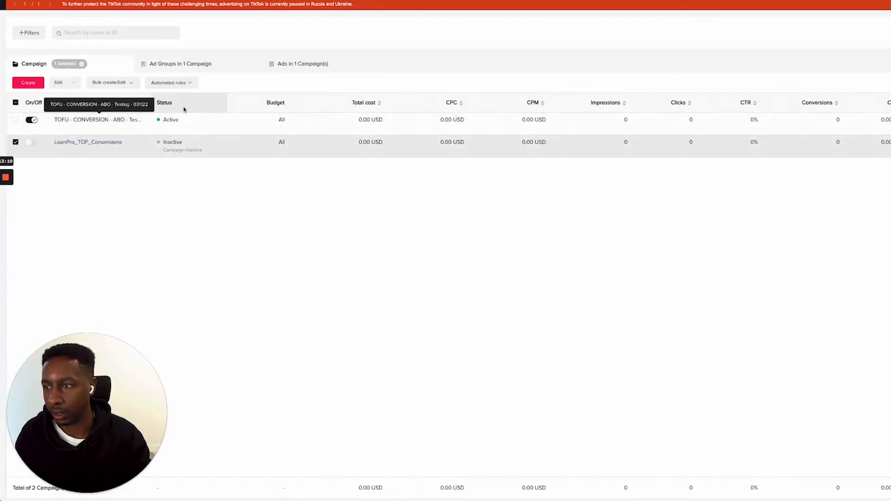
left_click(16, 143)
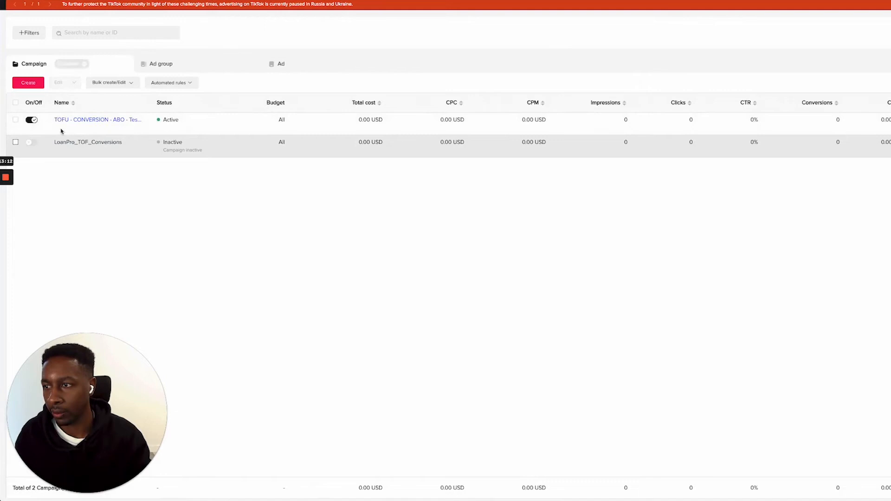
left_click(27, 122)
left_click(16, 121)
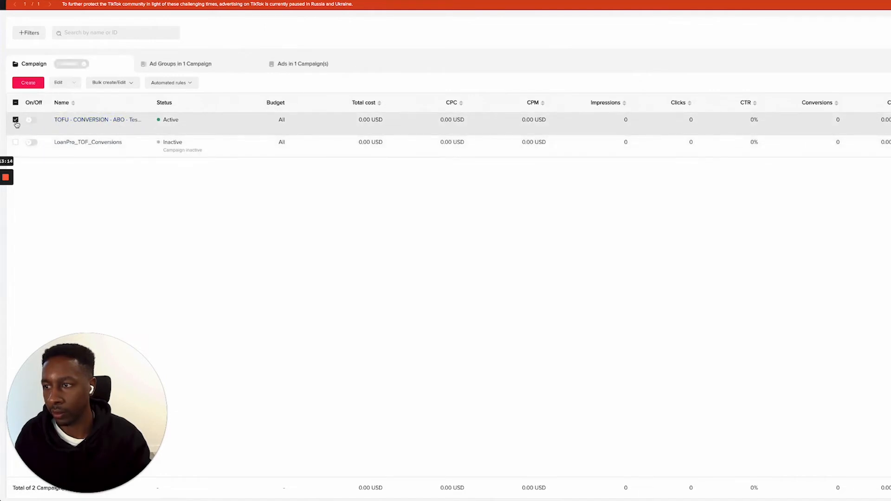
Copy the campaign's BROAD - 25-55+ ad group once into the existing campaign TOFU - CONVERSION - ABO - Testing - 031122
left_click(172, 64)
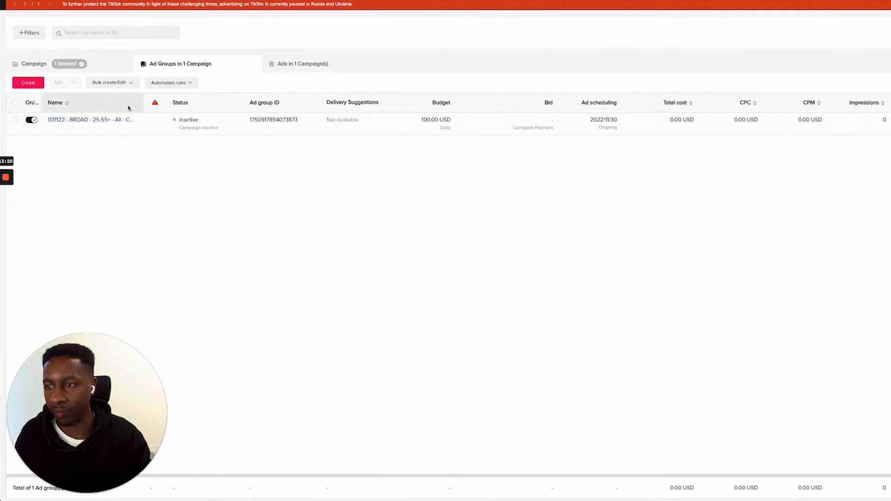
left_click(305, 65)
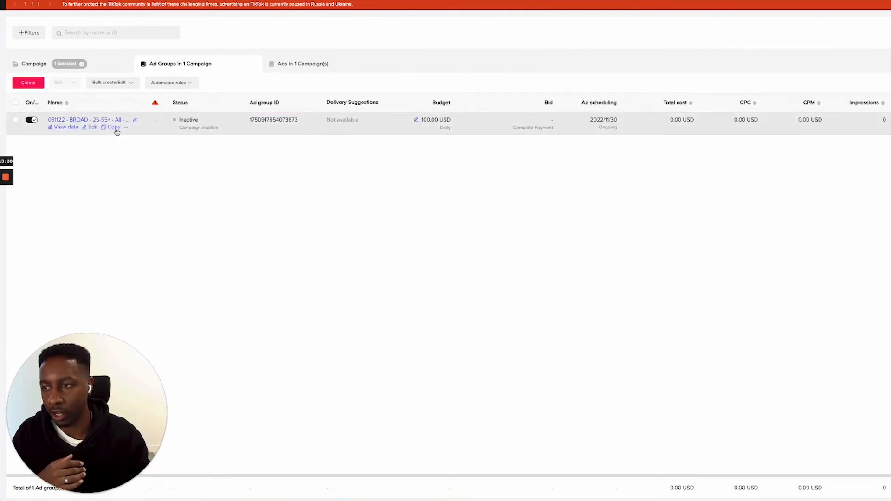
left_click(116, 129)
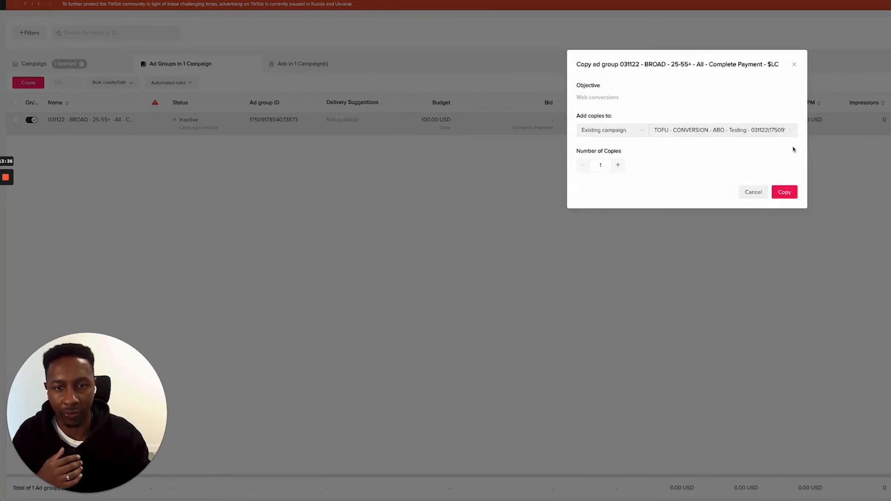
left_click(786, 192)
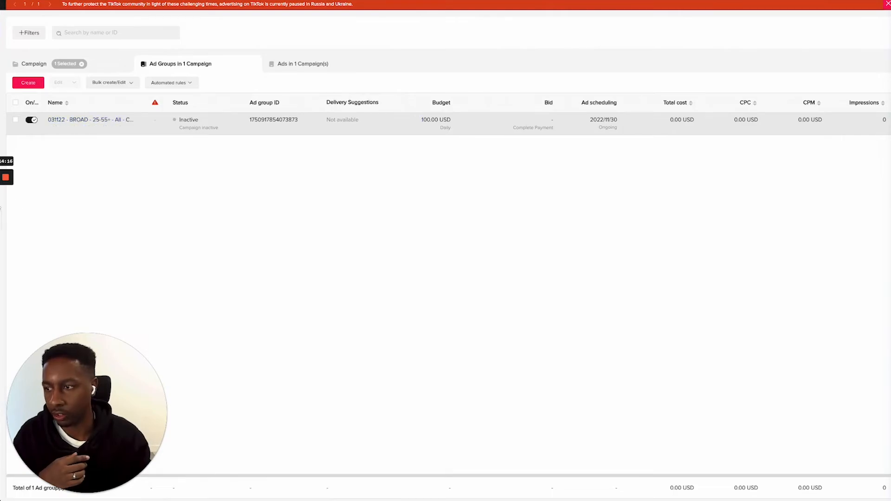
Upload the Balls Trimmer "Unboxing - Hook 1" MP4 from the drive-download folder, widening the file name column to read the full names
left_click(3, 210)
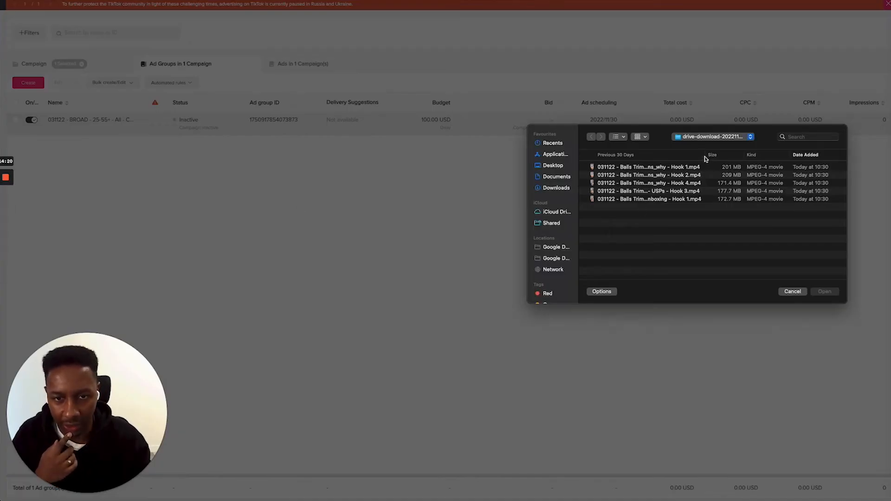
left_click(705, 157)
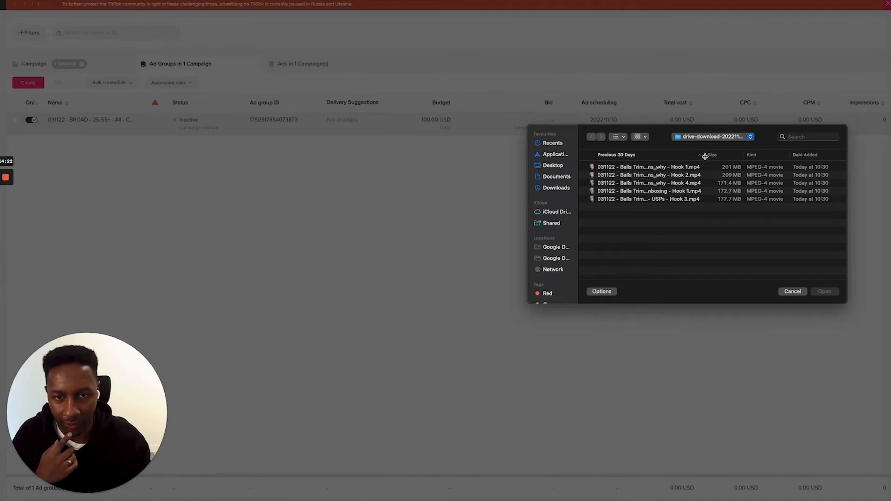
left_click(704, 156)
left_click_drag(705, 156, 776, 159)
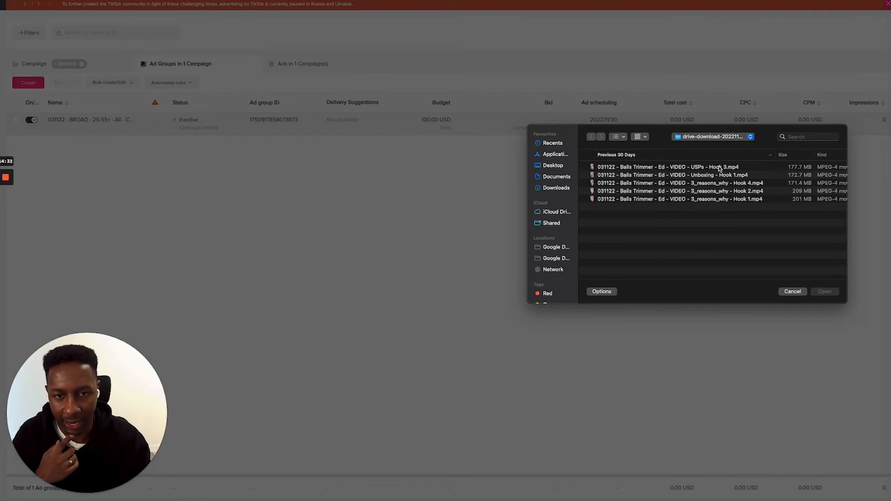
double_click(670, 176)
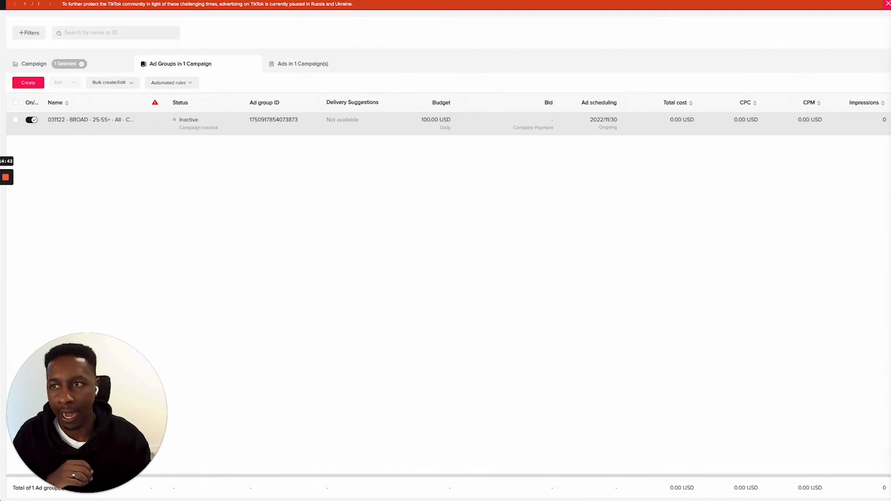
Switch to the Naming Convention Generator sheet, set the File Name description to Unboxing and copy the generated file name
left_click(341, 1)
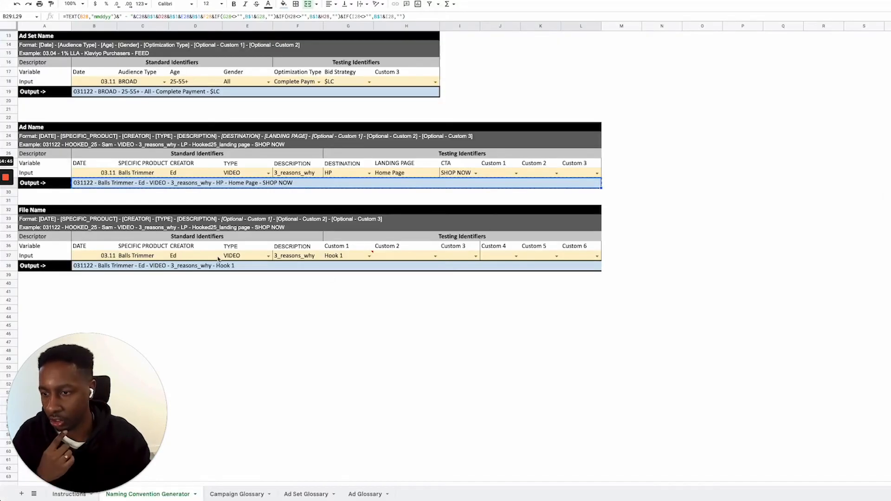
left_click(288, 259)
type("Unboxinb")
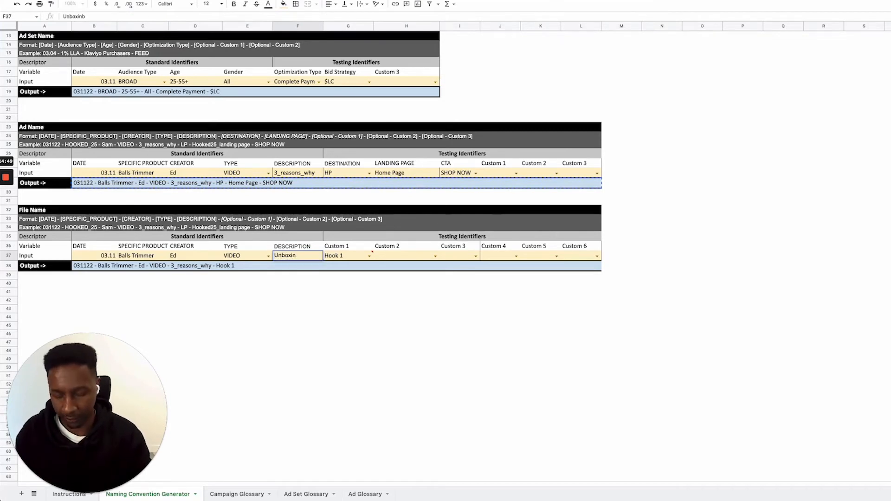
key("BackSpace")
type("g")
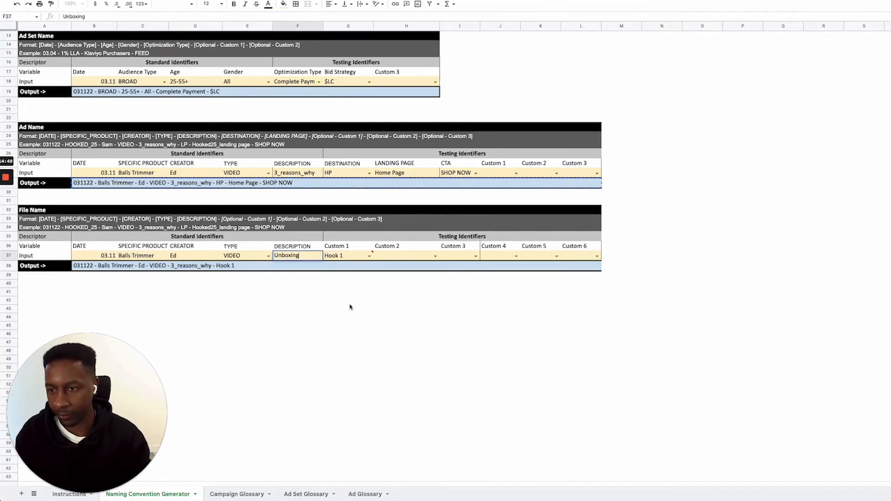
left_click(349, 301)
left_click(287, 269)
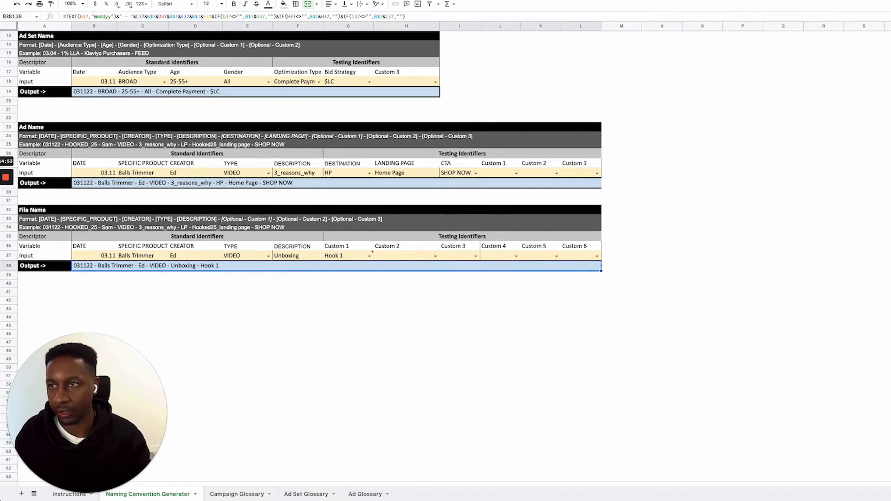
Return to TikTok Ads Manager and confirm the submitted ad group copy with its ad
key("ctrl+shift+Tab")
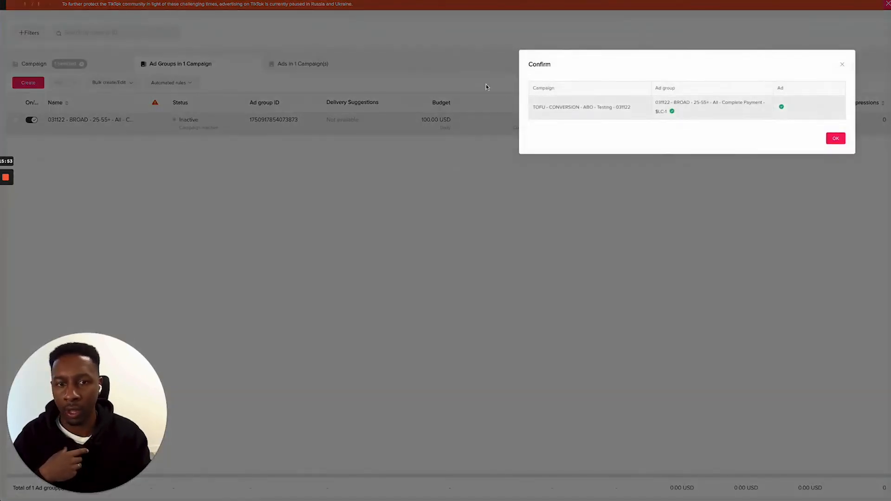
left_click(836, 139)
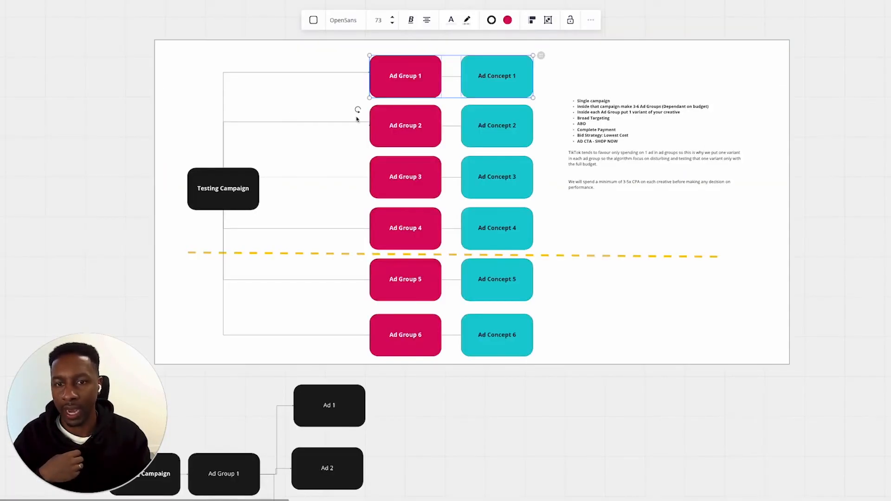
Switch to the testing campaign diagram and point out the Ad Group 1, Ad Concept 1, Ad Group 2 and Ad Concept 2 boxes
left_click(389, 74)
left_click(502, 86)
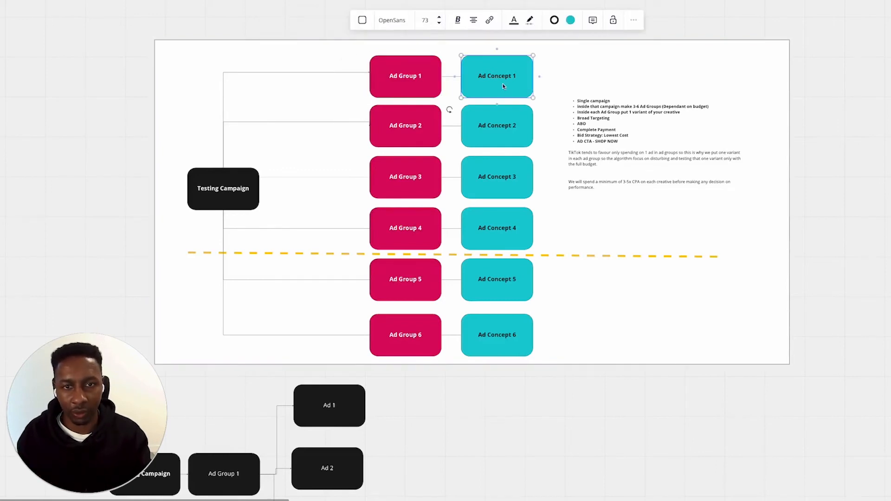
left_click(397, 131)
left_click(507, 134)
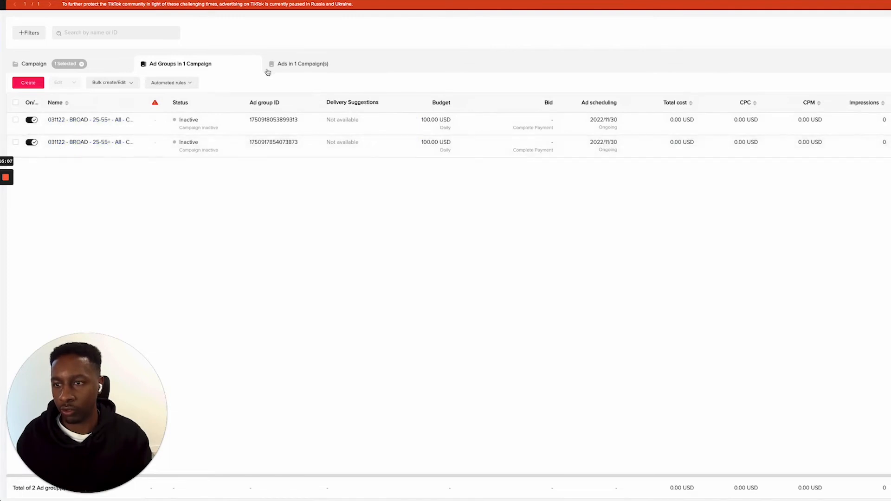
Switch to TikTok Ads Manager, show the campaign's ads and widen the Name column to reveal the full ad names
left_click(301, 70)
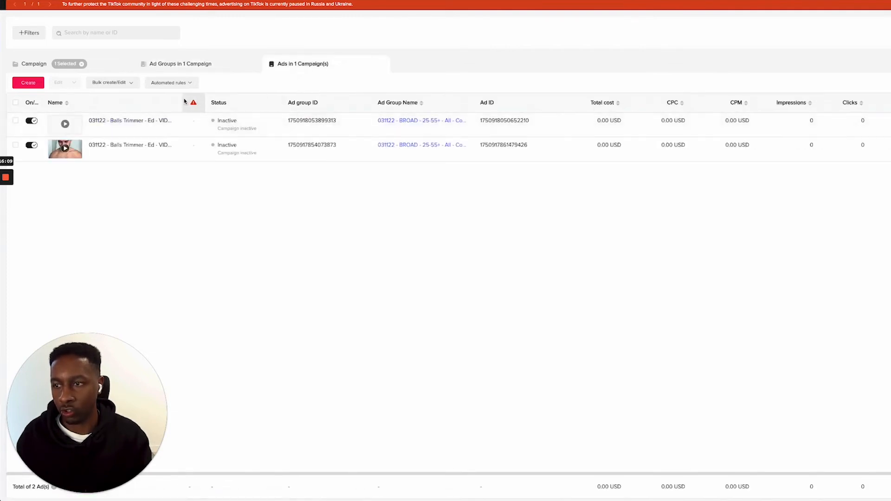
left_click_drag(182, 103, 294, 105)
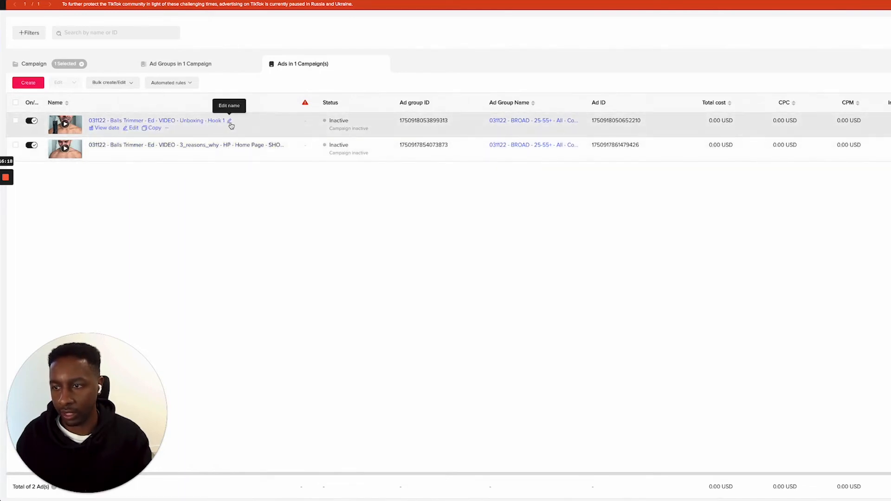
Switch to the Naming Convention Generator sheet, set the Ad Name description to Unboxing and copy the generated ad name
left_click(276, 1)
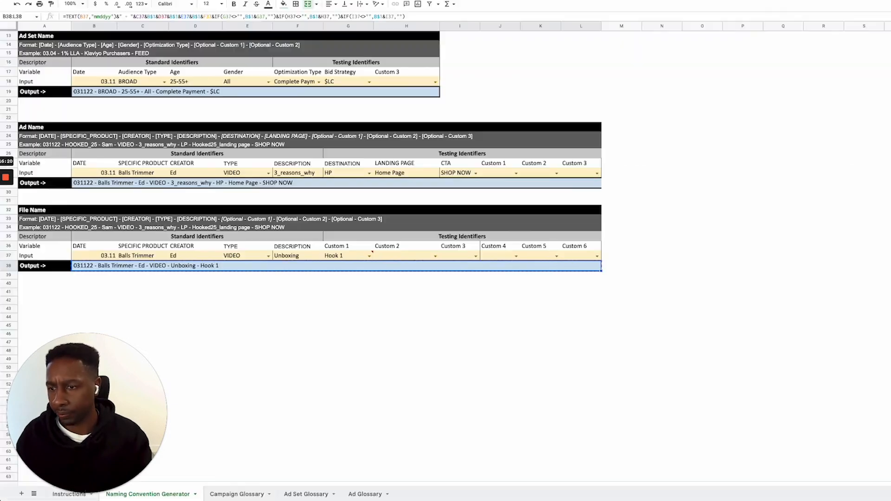
left_click(265, 193)
left_click(300, 174)
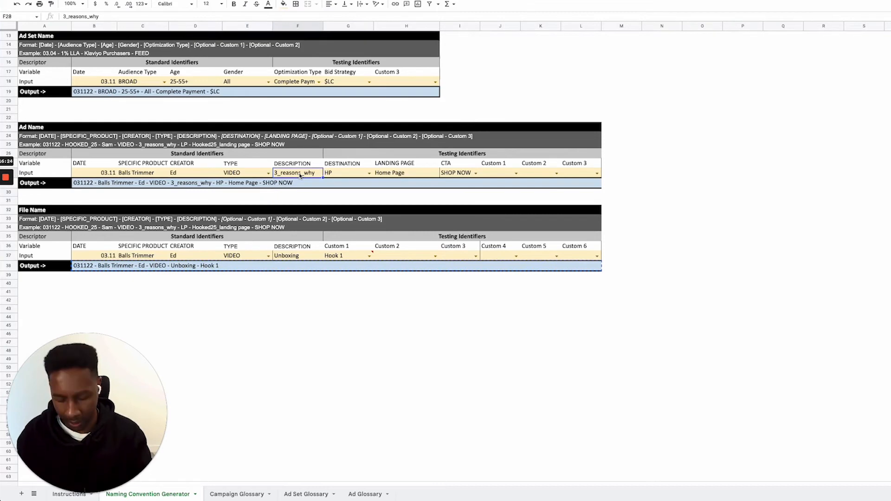
type("uNBOX")
key("BackSpace")
key("BackSpace")
key("BackSpace")
key("BackSpace")
key("BackSpace")
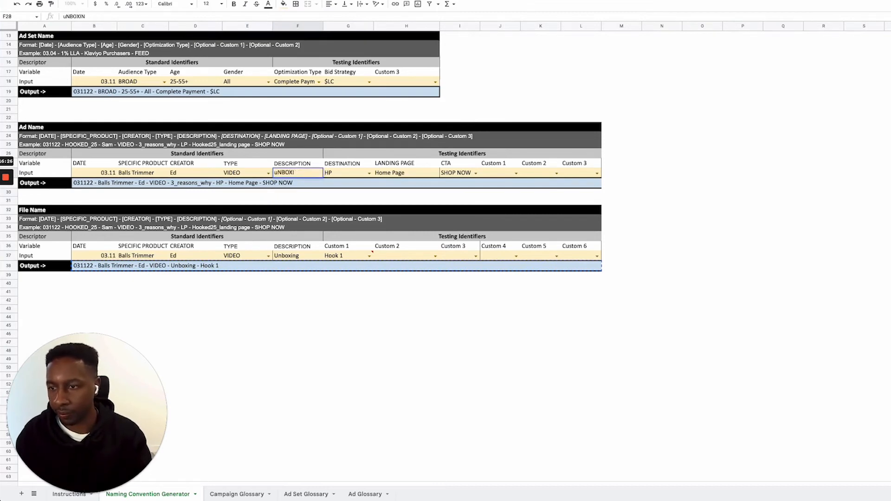
type("Unboxing")
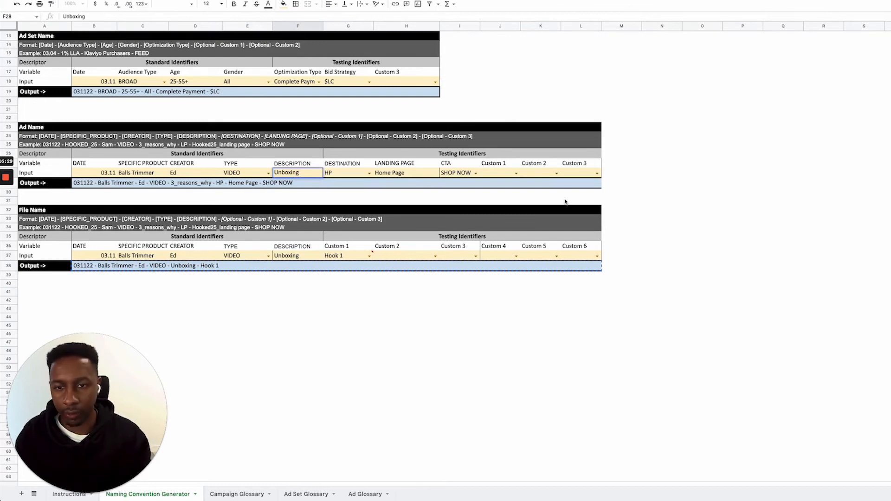
left_click(668, 192)
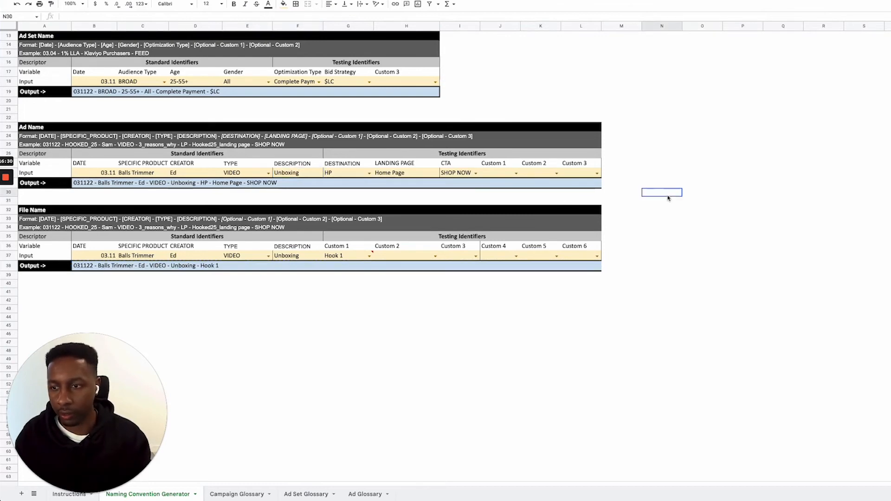
left_click(298, 187)
key("ctrl+c")
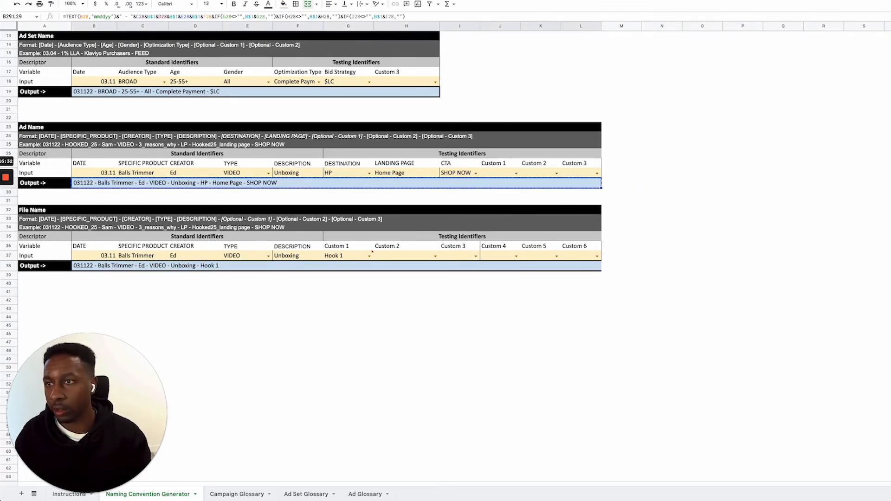
In TikTok Ads Manager, rename the Unboxing - Hook 1 ad with the copied name ending in "Unboxing - HP - Home Page - SHOP NOW"
left_click(383, 1)
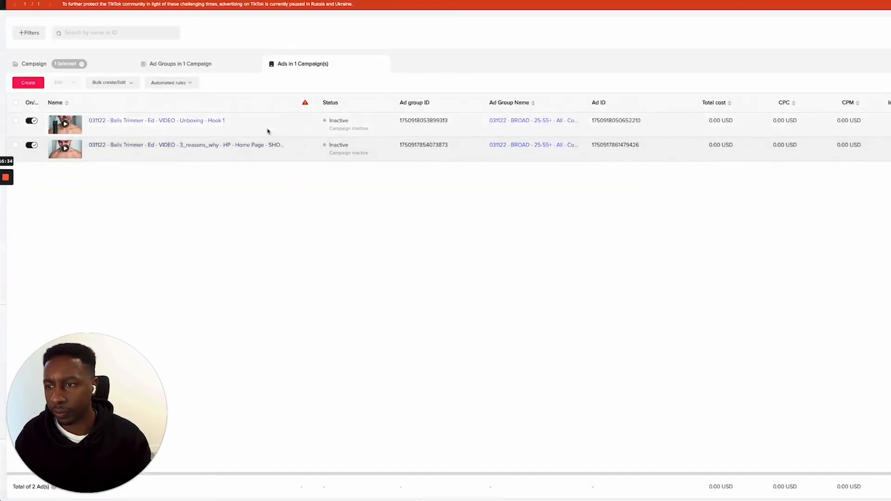
left_click(231, 121)
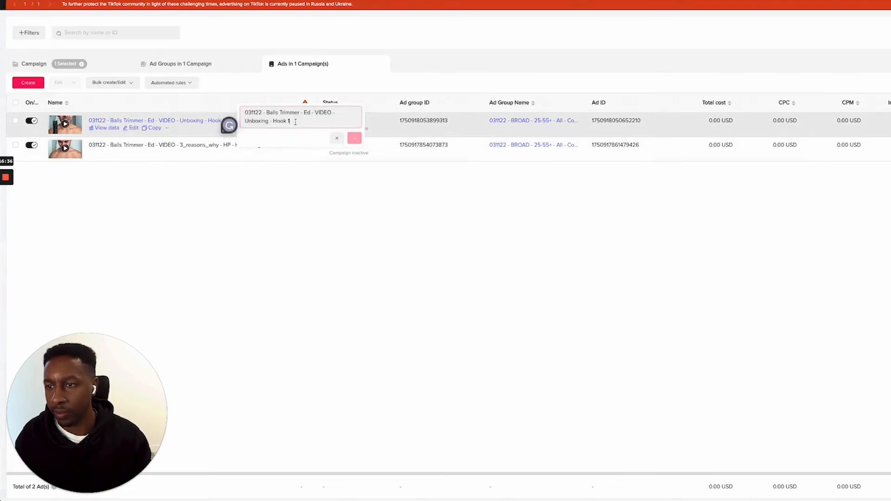
left_click_drag(295, 121, 245, 113)
key("ctrl+v")
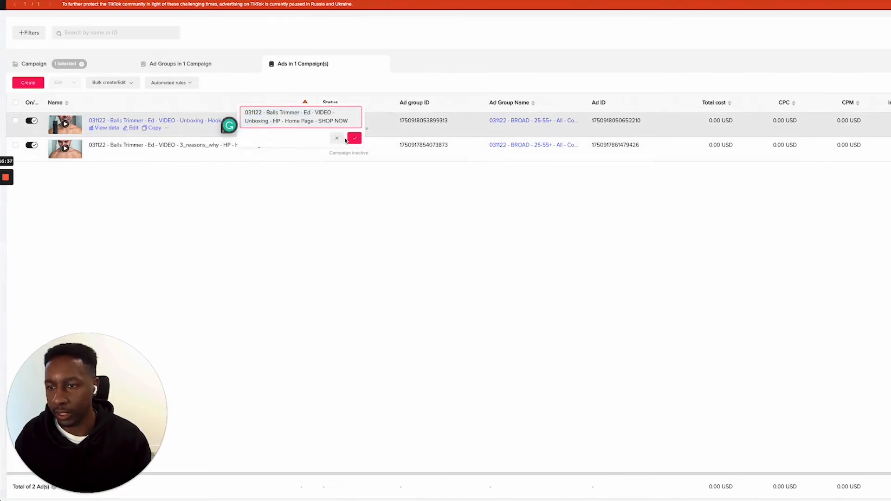
left_click(355, 139)
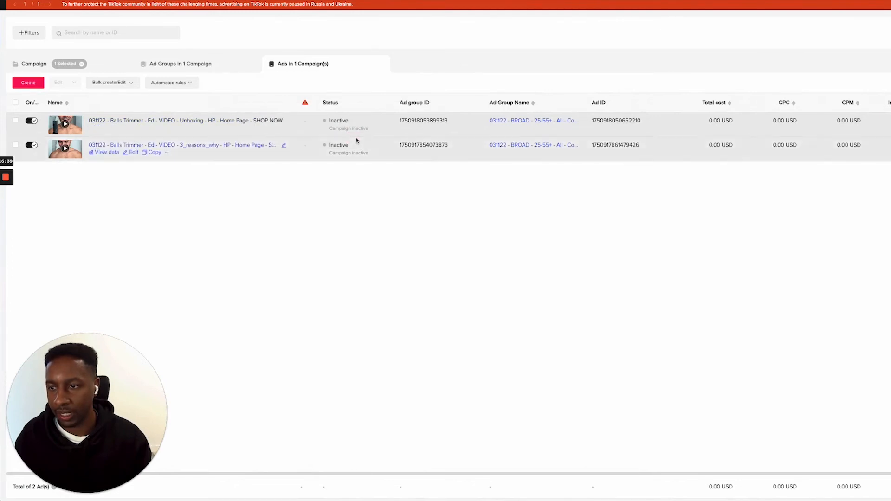